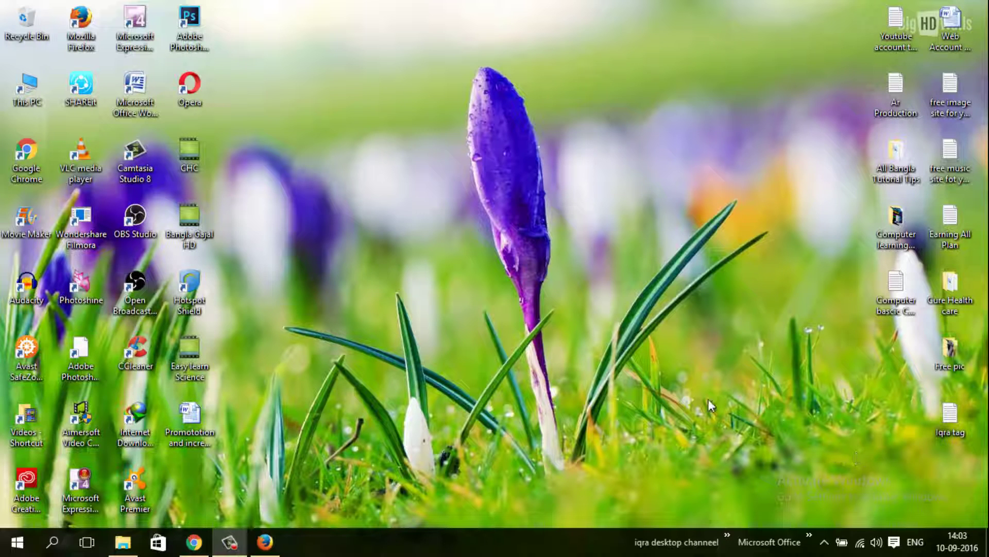
{"action": "right_click", "coordinate": [453, 119]}
{"action": "left_click", "coordinate": [453, 119]}
{"action": "right_click", "coordinate": [414, 129]}
{"action": "left_click", "coordinate": [420, 117]}
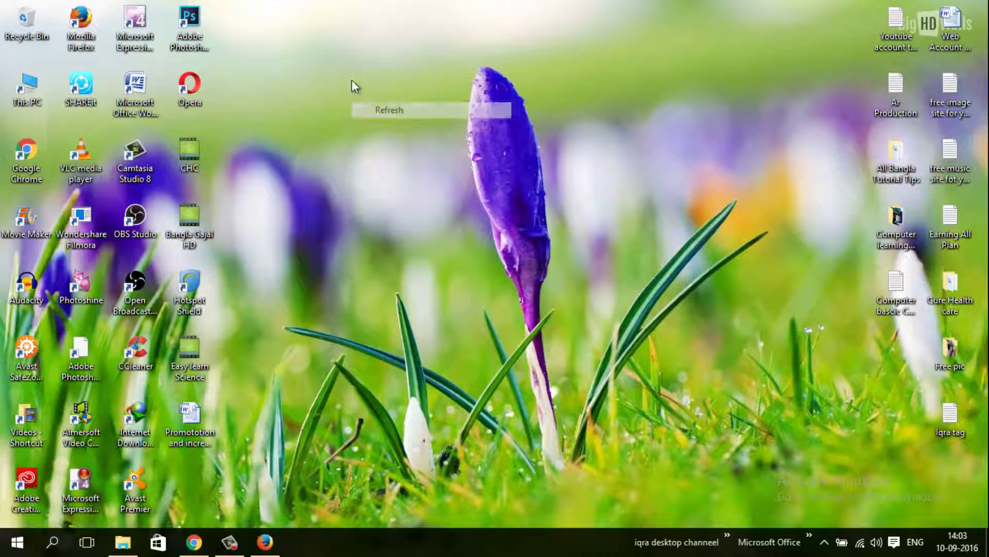
{"action": "right_click", "coordinate": [348, 78]}
{"action": "left_click", "coordinate": [384, 120]}
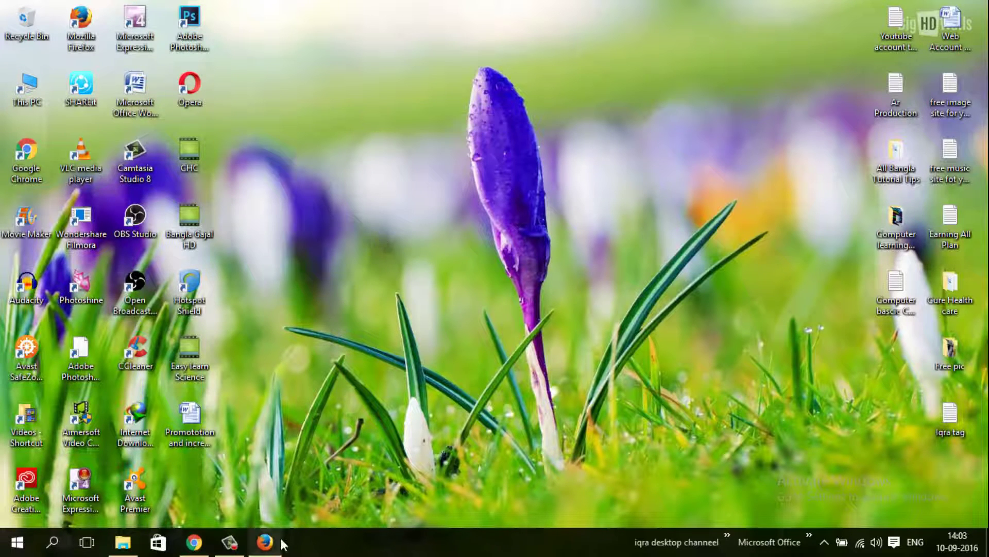
Switch to Chrome and search Google for "camstudio" in a new tab
{"action": "left_click", "coordinate": [193, 542]}
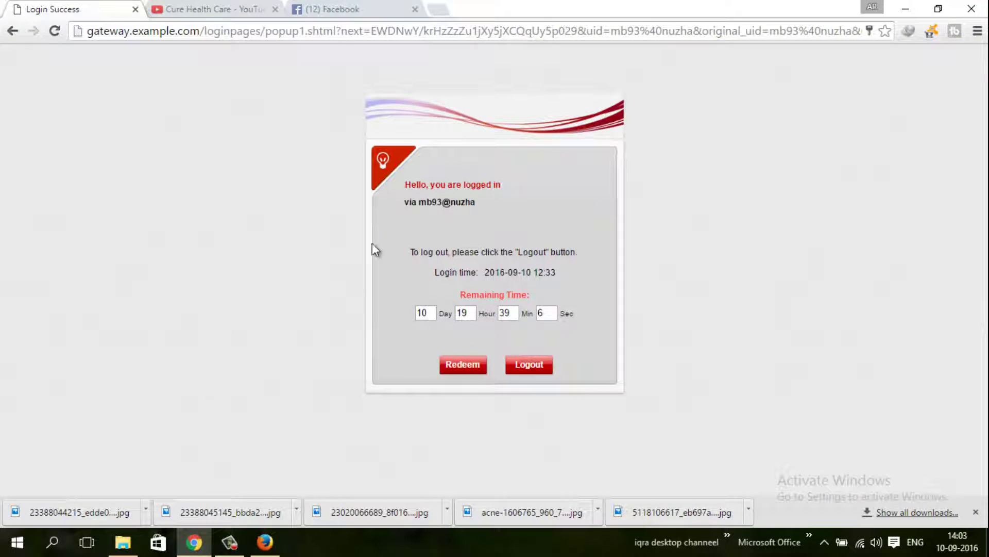
{"action": "left_click", "coordinate": [437, 10]}
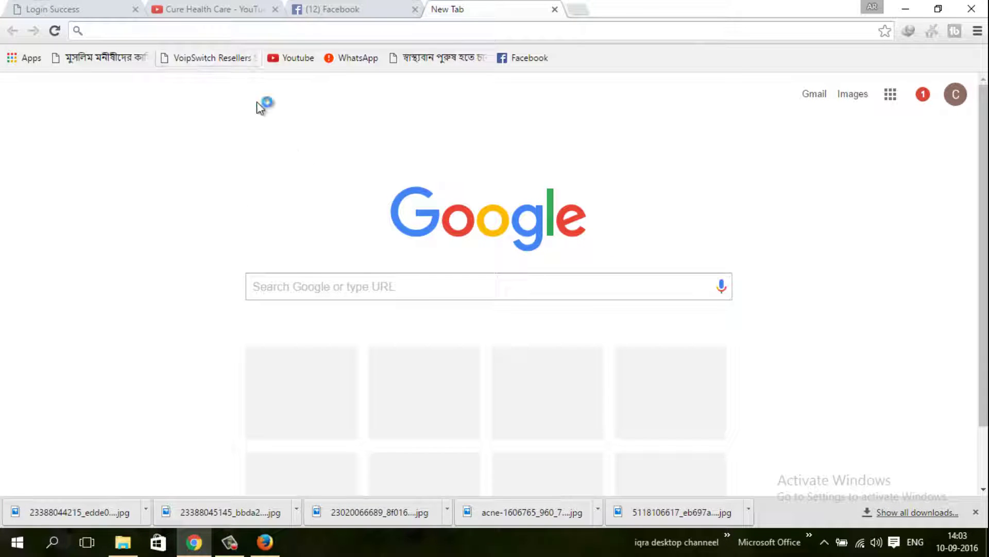
{"action": "type", "text": "cams"}
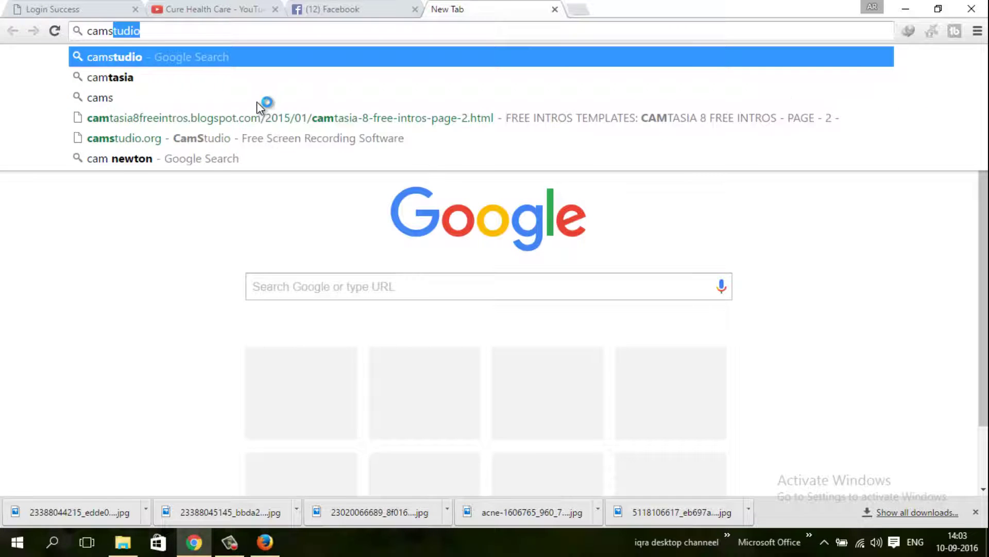
{"action": "key", "text": "BackSpace"}
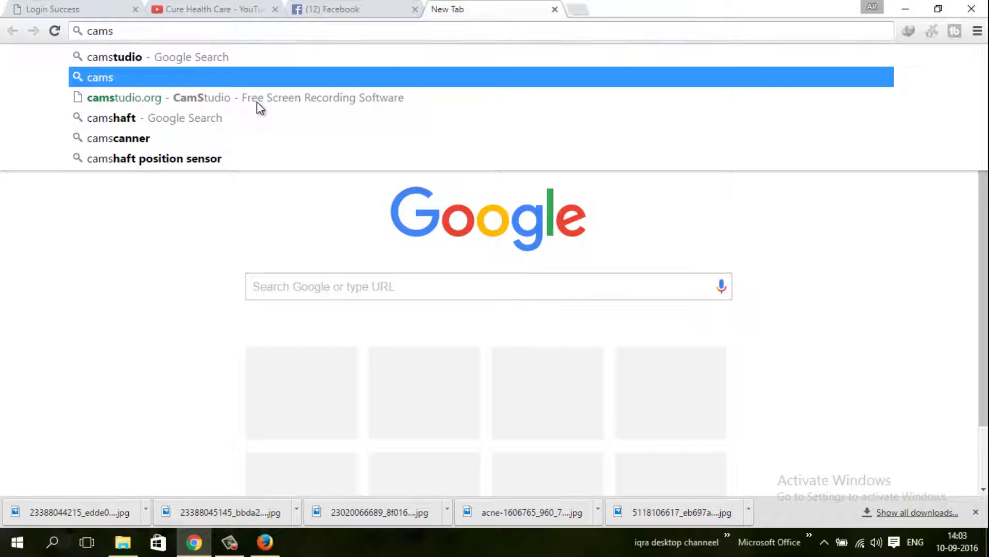
{"action": "key", "text": "Up"}
{"action": "key", "text": "Return"}
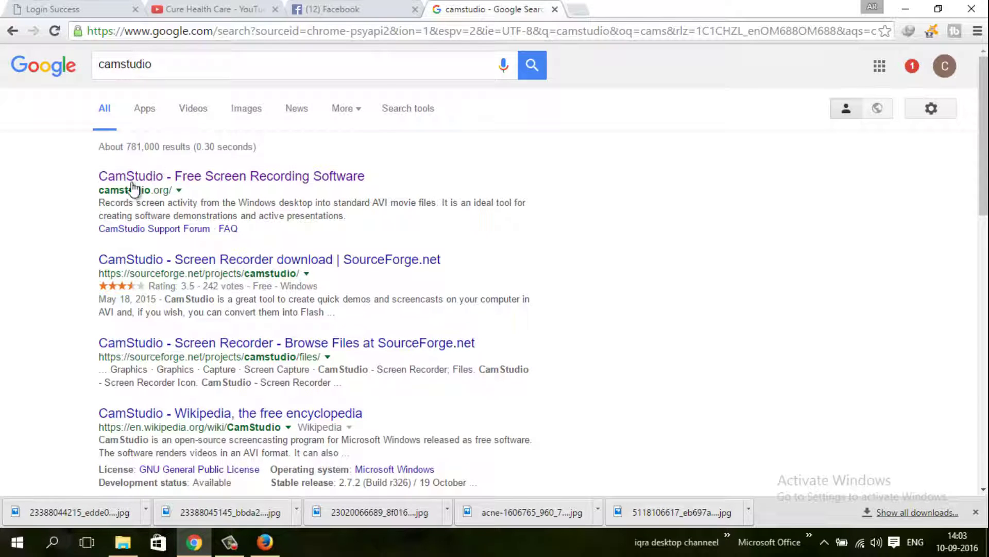
Open the official camstudio.org website from the search results and find its CamStudio 2.7 download
{"action": "left_click", "coordinate": [220, 176]}
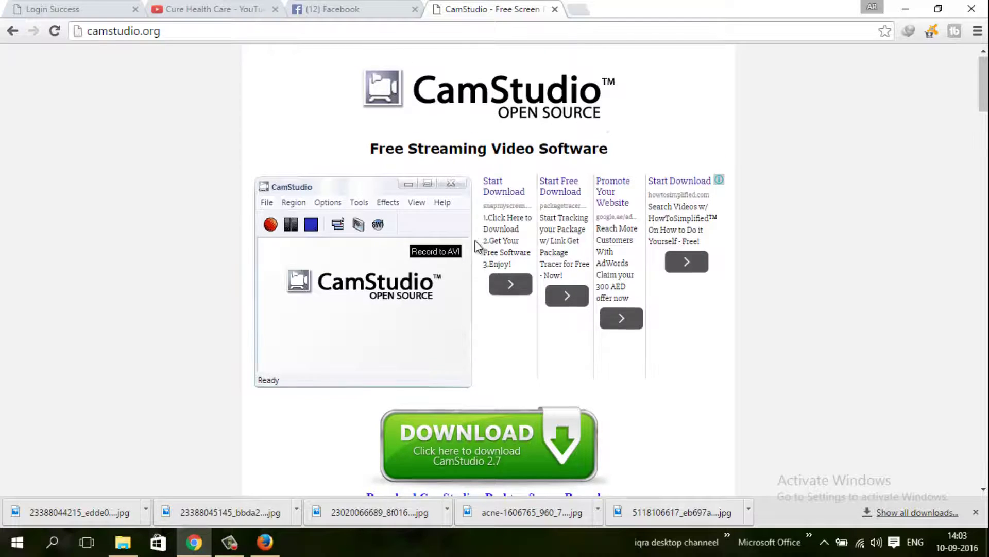
{"action": "scroll", "coordinate": [477, 243], "scroll_direction": "down", "scroll_amount": 3}
{"action": "scroll", "coordinate": [536, 175], "scroll_direction": "up", "scroll_amount": 3}
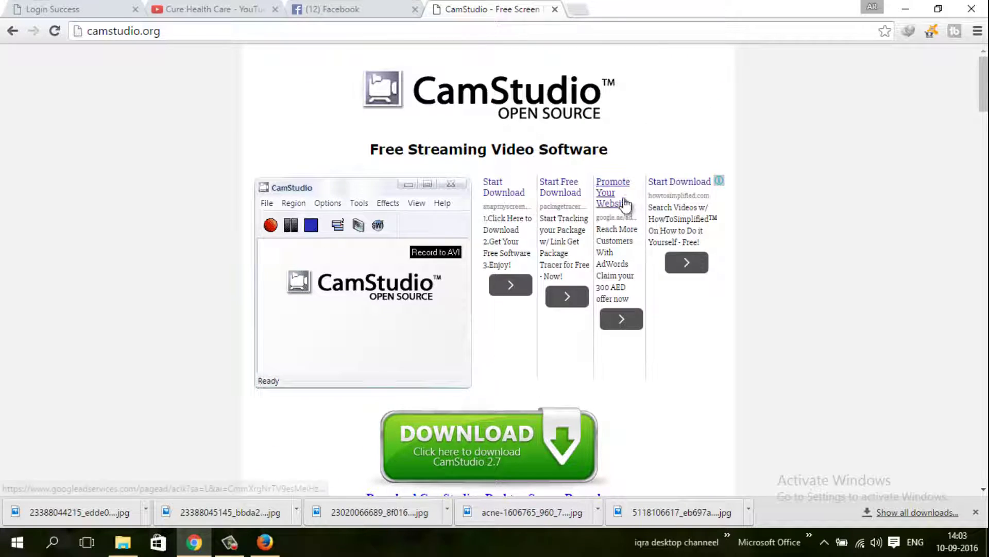
{"action": "scroll", "coordinate": [630, 205], "scroll_direction": "down", "scroll_amount": 2}
{"action": "scroll", "coordinate": [479, 326], "scroll_direction": "down", "scroll_amount": 2}
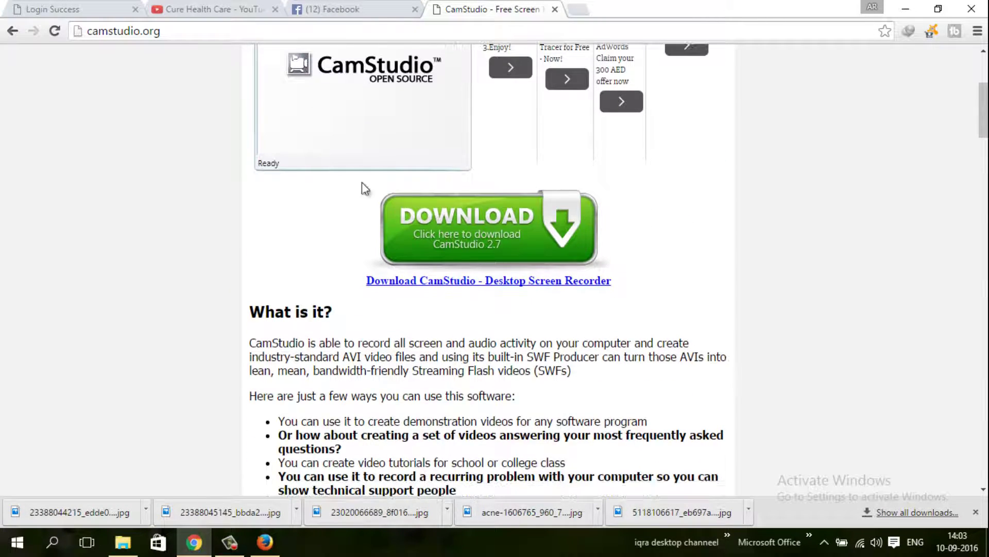
Start downloading camstudio.exe into the Programs category and close the advertisement tab that opened with it
{"action": "left_click", "coordinate": [467, 243]}
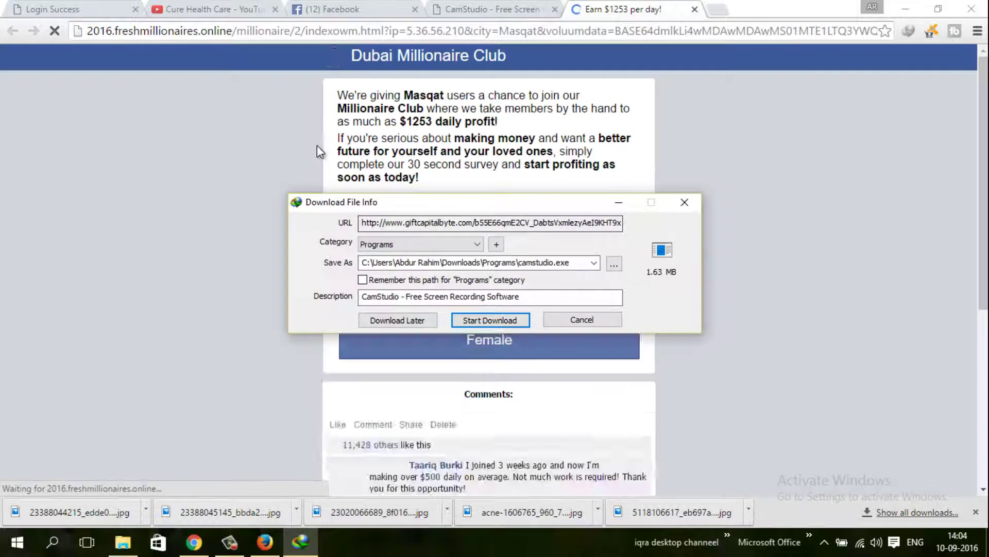
{"action": "left_click", "coordinate": [455, 321]}
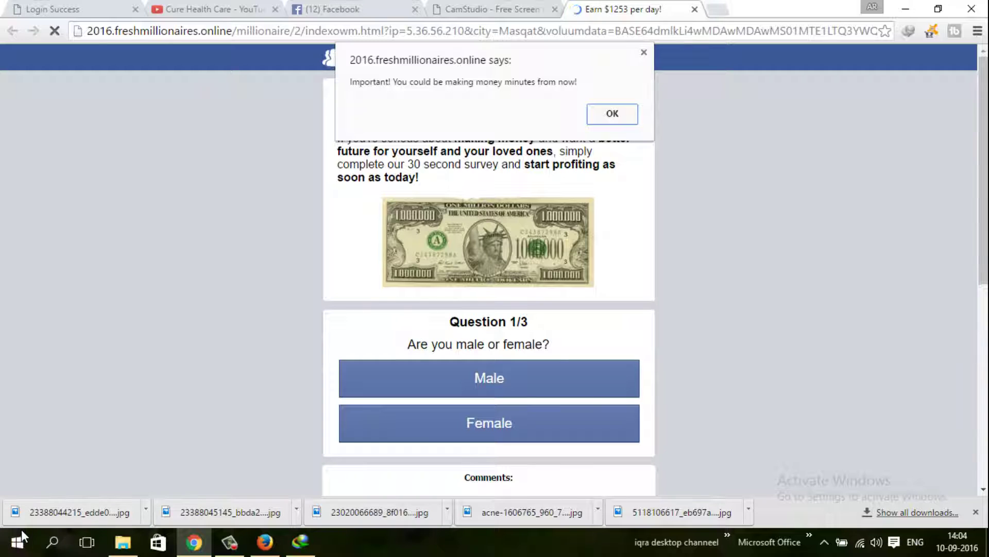
{"action": "key", "text": "ctrl+w"}
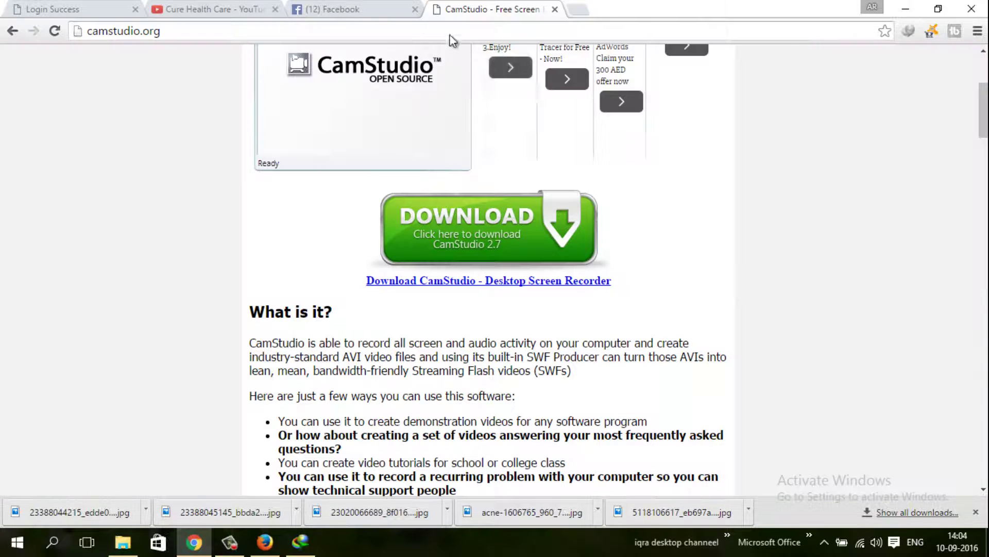
Download the CamStudio installer again, adding the duplicate and overwriting the existing file
{"action": "left_click", "coordinate": [504, 245]}
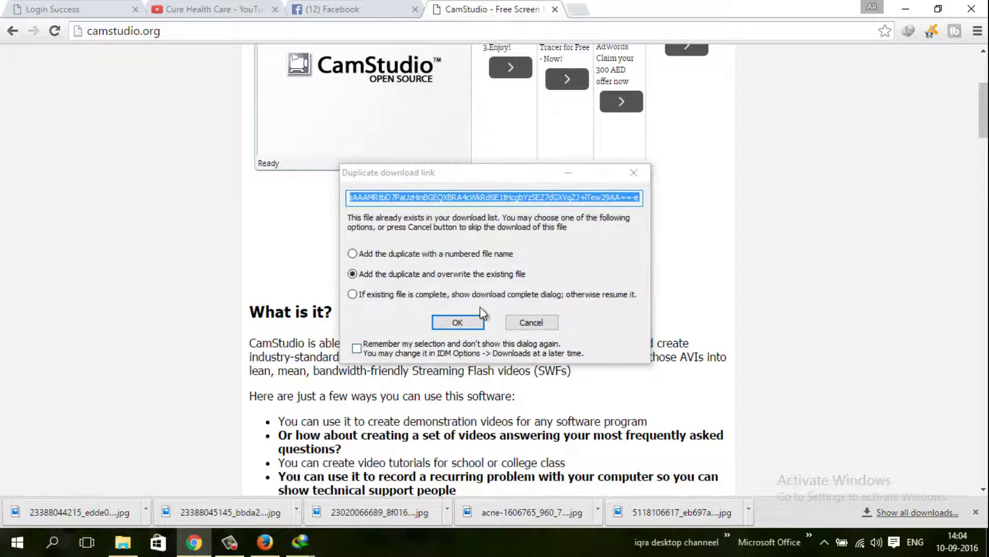
{"action": "left_click", "coordinate": [459, 323]}
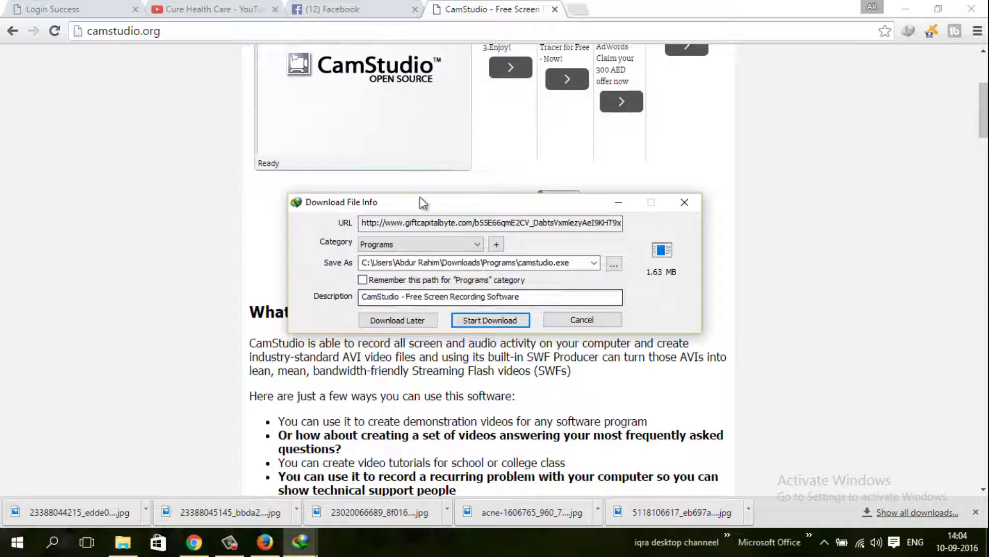
{"action": "left_click", "coordinate": [479, 321]}
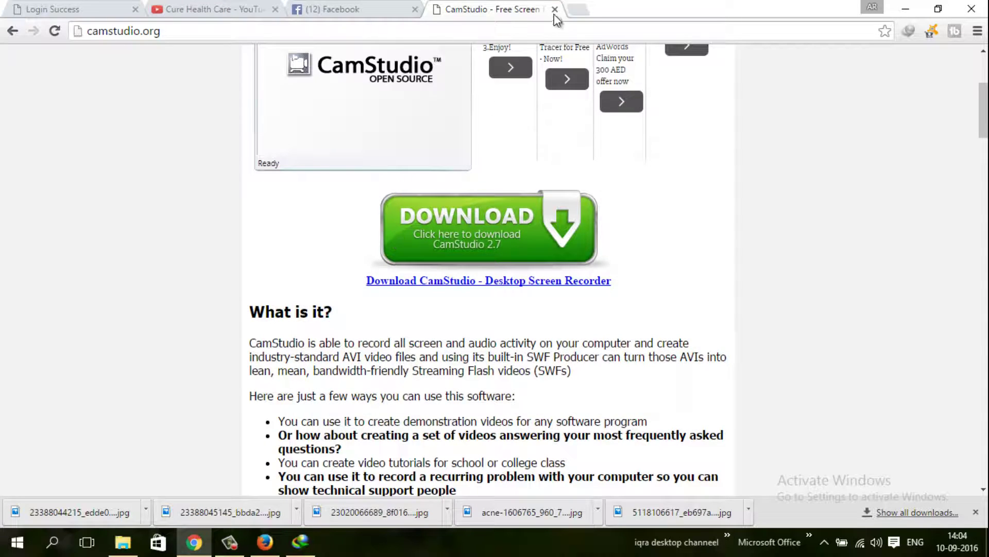
Close the CamStudio website tab, minimize the browser and cancel the extra camstudio.exe download
{"action": "left_click", "coordinate": [554, 11]}
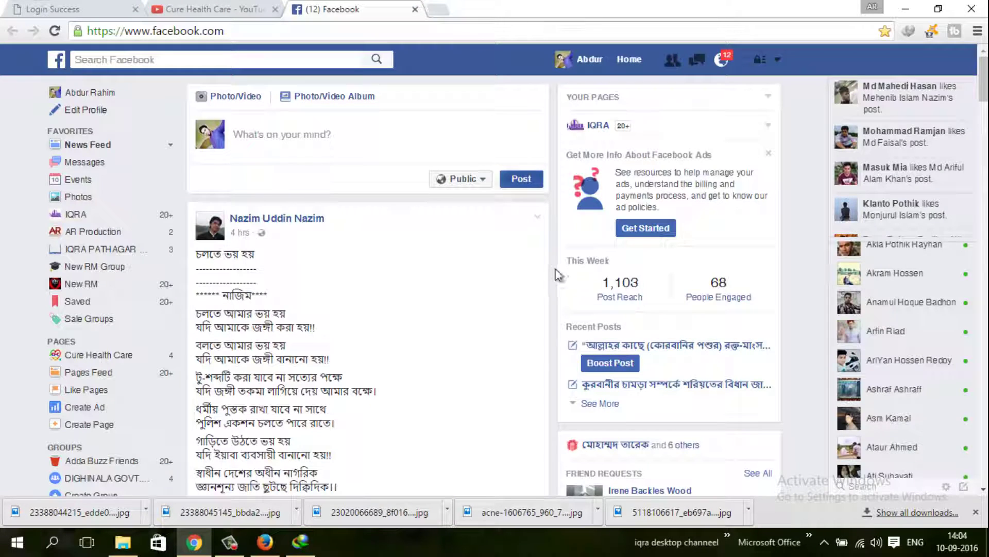
{"action": "left_click", "coordinate": [909, 8]}
{"action": "right_click", "coordinate": [529, 66]}
{"action": "left_click", "coordinate": [572, 105]}
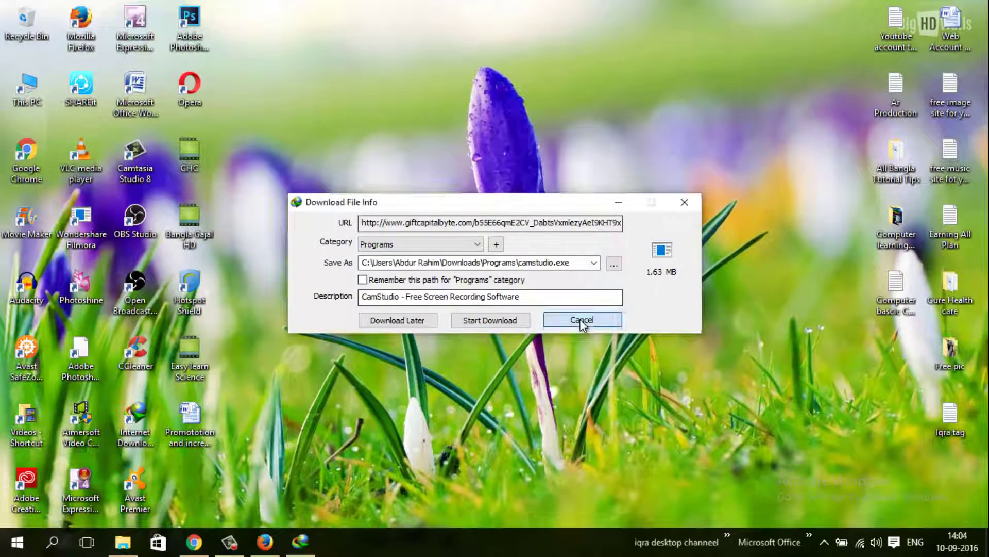
{"action": "left_click", "coordinate": [580, 319]}
{"action": "right_click", "coordinate": [480, 57]}
{"action": "left_click", "coordinate": [536, 102]}
{"action": "right_click", "coordinate": [402, 59]}
{"action": "left_click", "coordinate": [470, 102]}
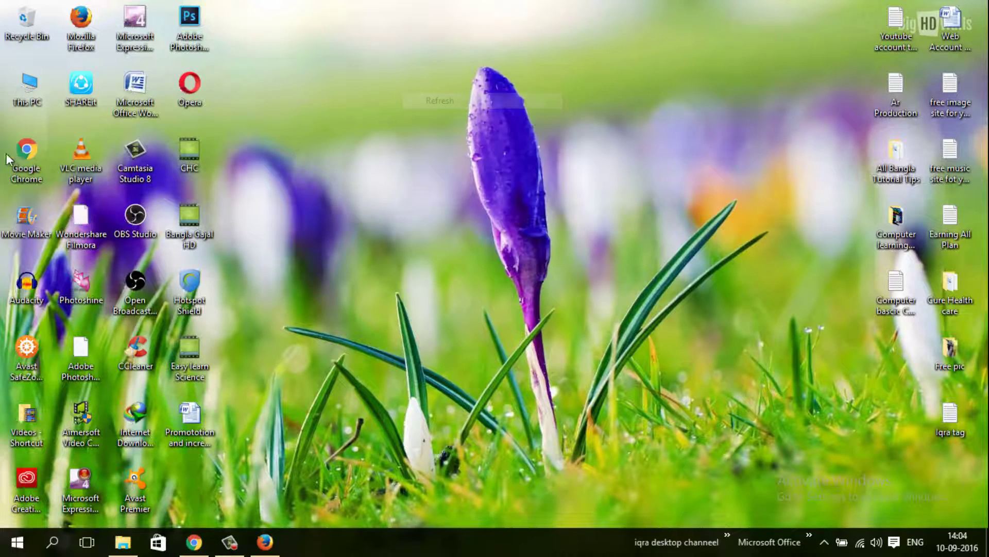
Run the camstudio installer from the Programs folder in Downloads and minimize the file window
{"action": "double_click", "coordinate": [45, 89]}
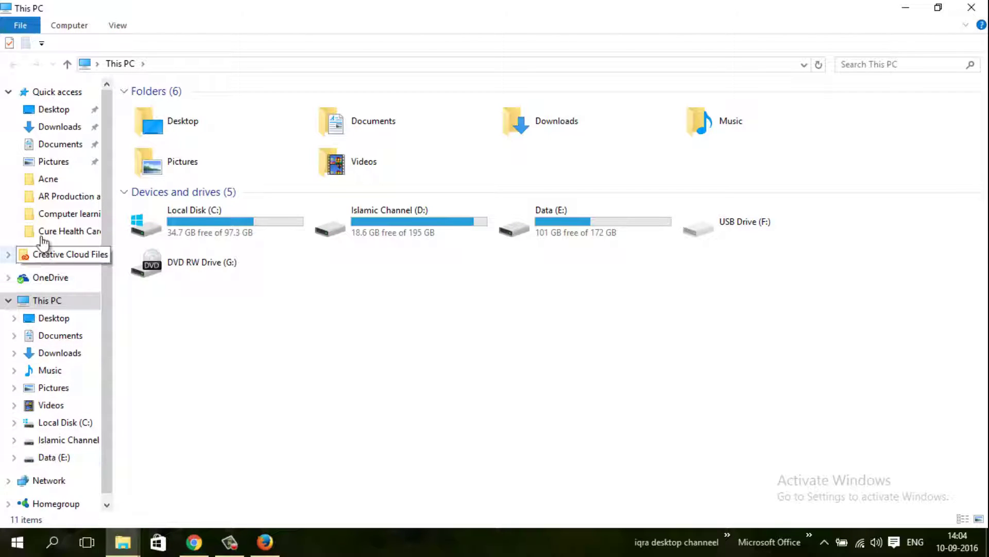
{"action": "scroll", "coordinate": [62, 304], "scroll_direction": "down", "scroll_amount": 1}
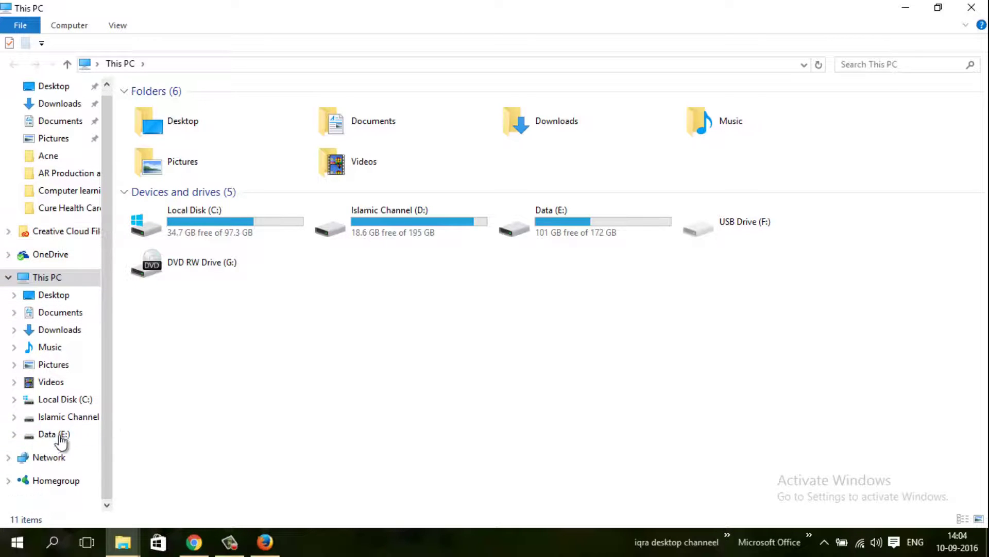
{"action": "scroll", "coordinate": [60, 268], "scroll_direction": "up", "scroll_amount": 1}
{"action": "left_click", "coordinate": [65, 128]}
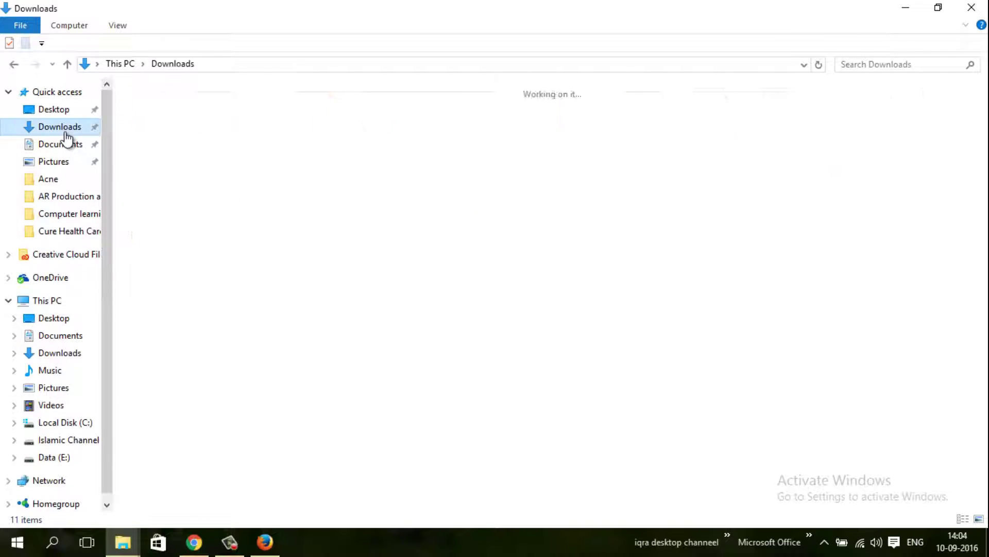
{"action": "double_click", "coordinate": [481, 118]}
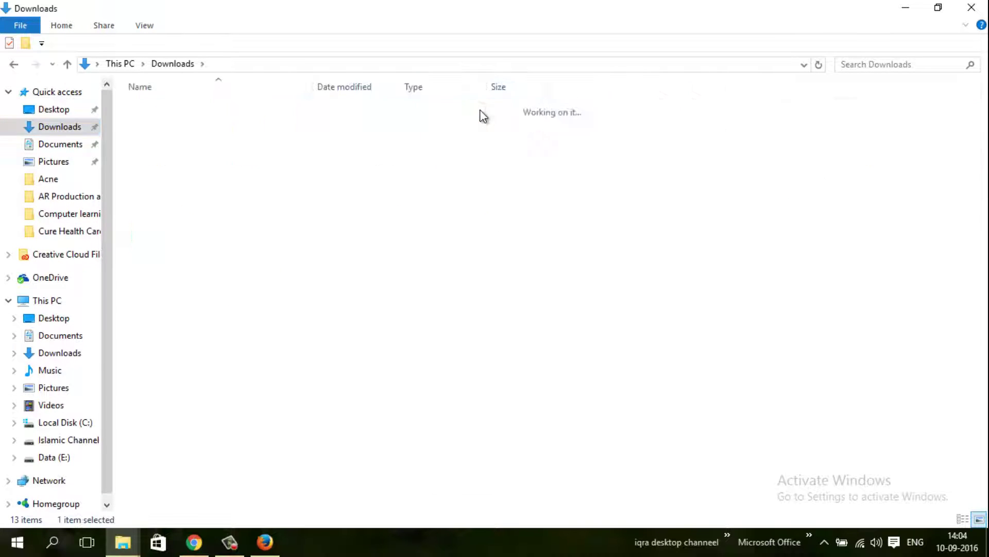
{"action": "double_click", "coordinate": [185, 127]}
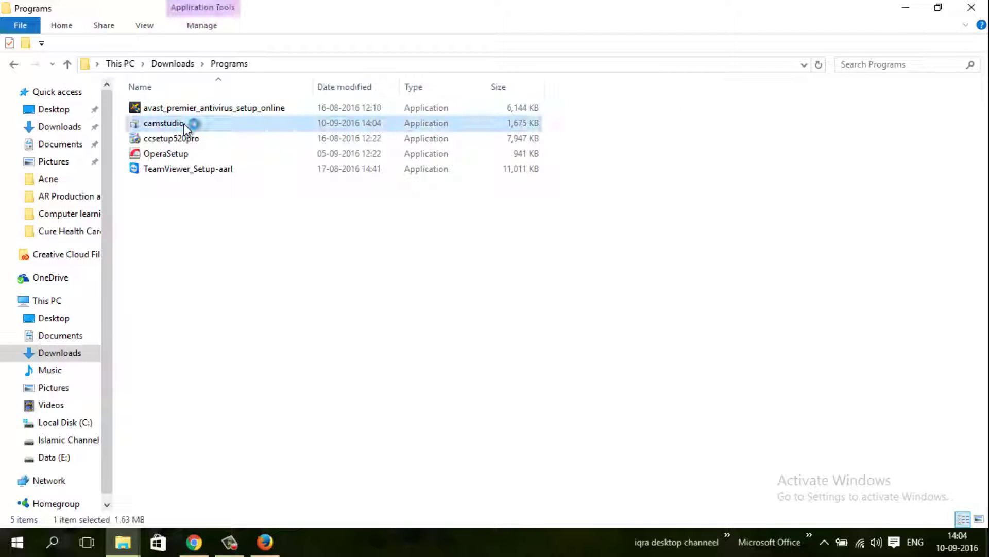
{"action": "left_click", "coordinate": [905, 7]}
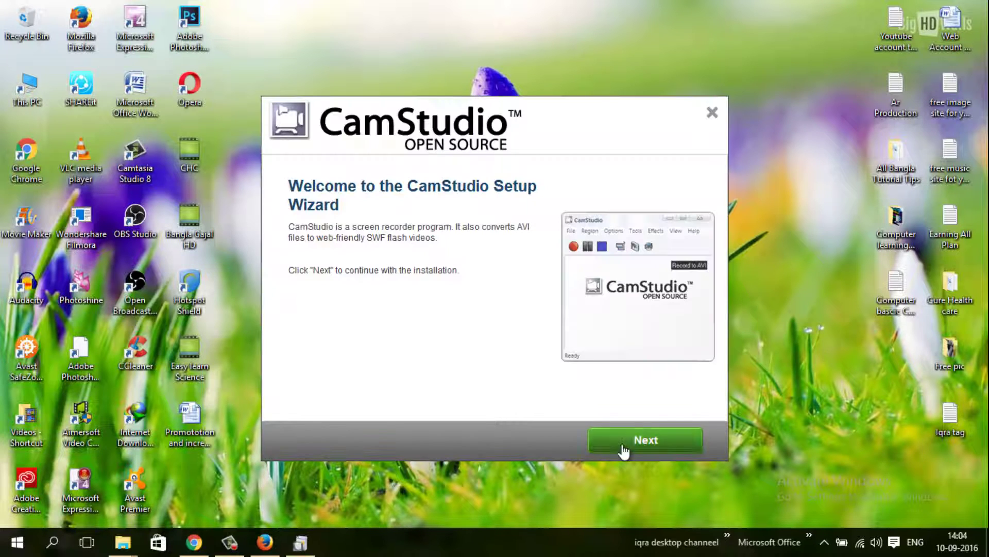
Install CamStudio, accepting the license agreement and the ByteFence offer, and launch the application on exit
{"action": "left_click", "coordinate": [631, 441]}
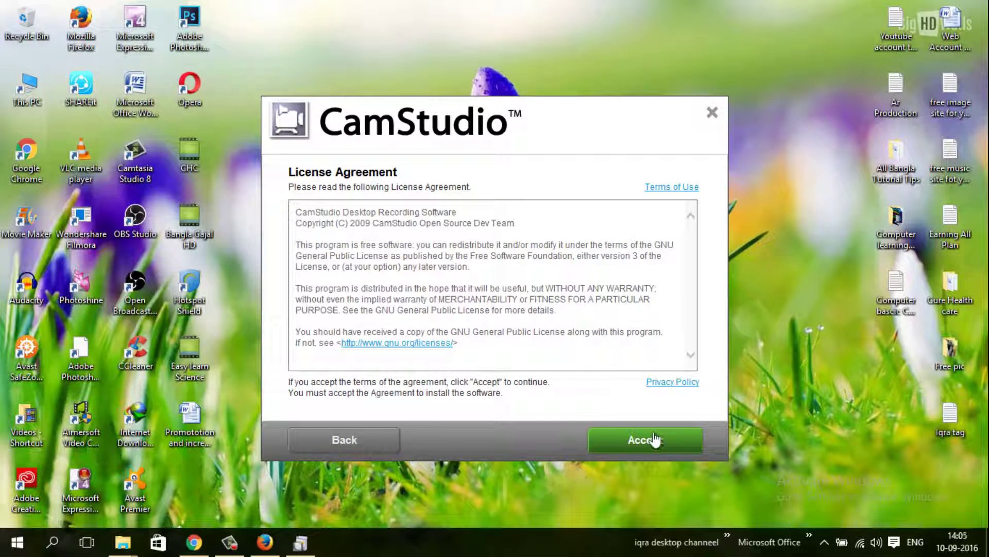
{"action": "left_click", "coordinate": [654, 440]}
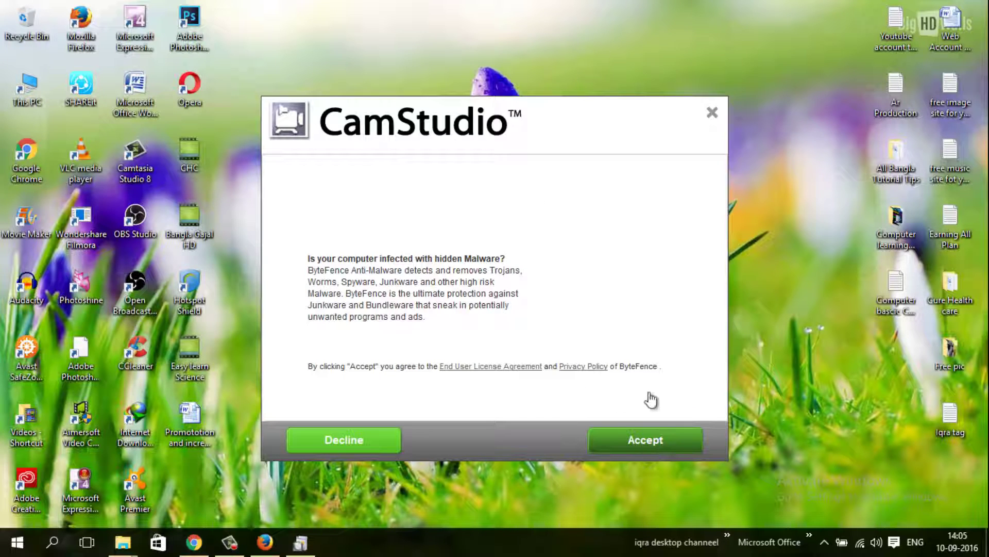
{"action": "left_click", "coordinate": [647, 438]}
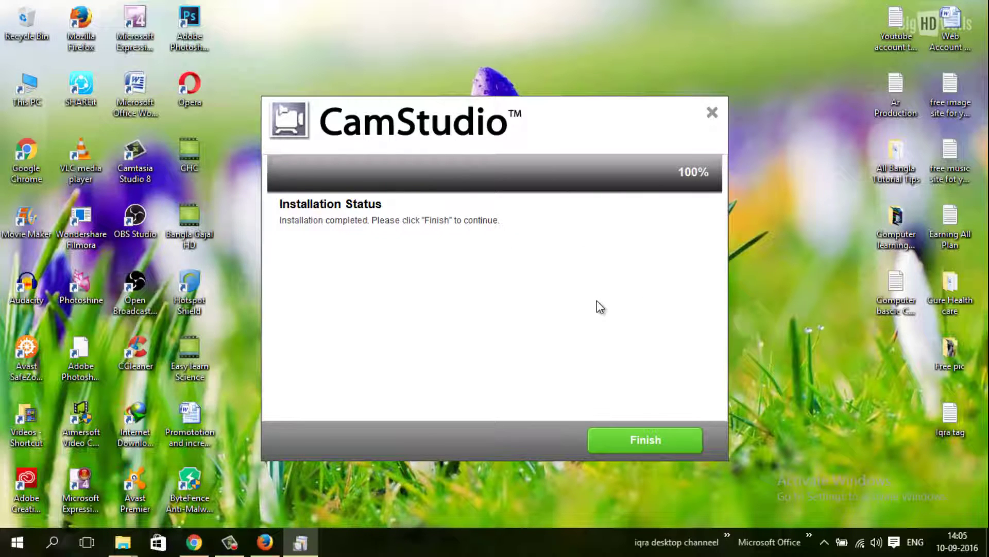
{"action": "left_click", "coordinate": [636, 447]}
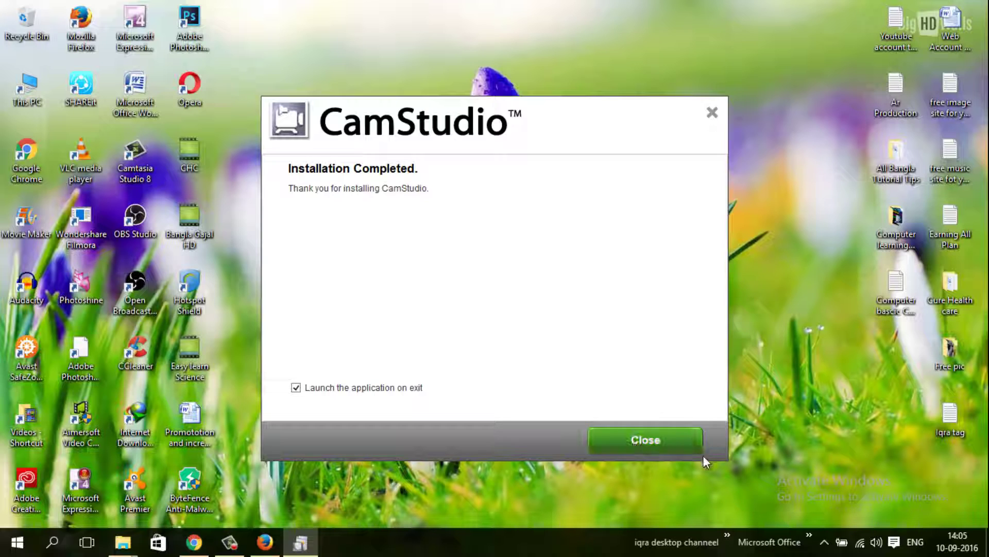
{"action": "left_click", "coordinate": [651, 450]}
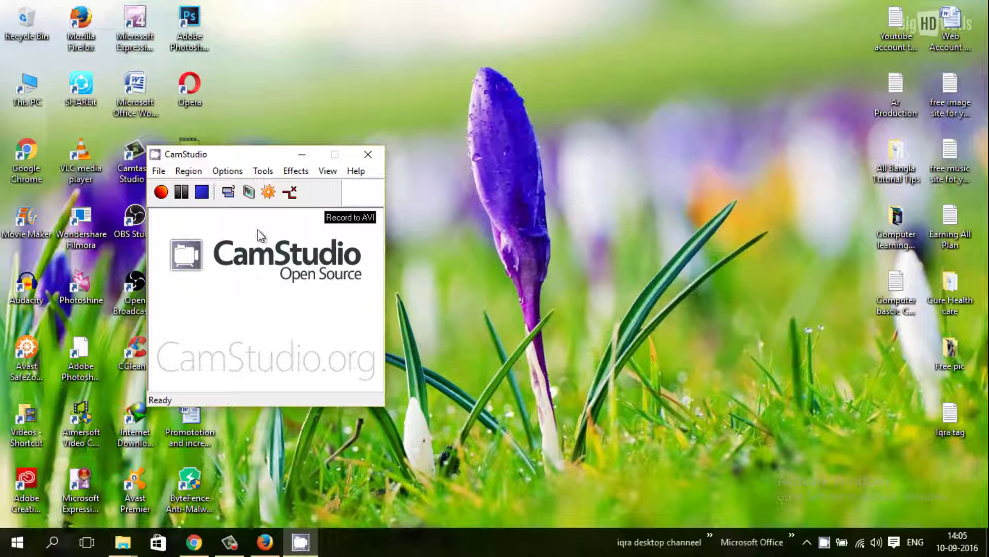
Move the CamStudio window to the upper middle of the desktop and dismiss the Facebook notification
{"action": "left_click_drag", "start_coordinate": [254, 157], "coordinate": [521, 67]}
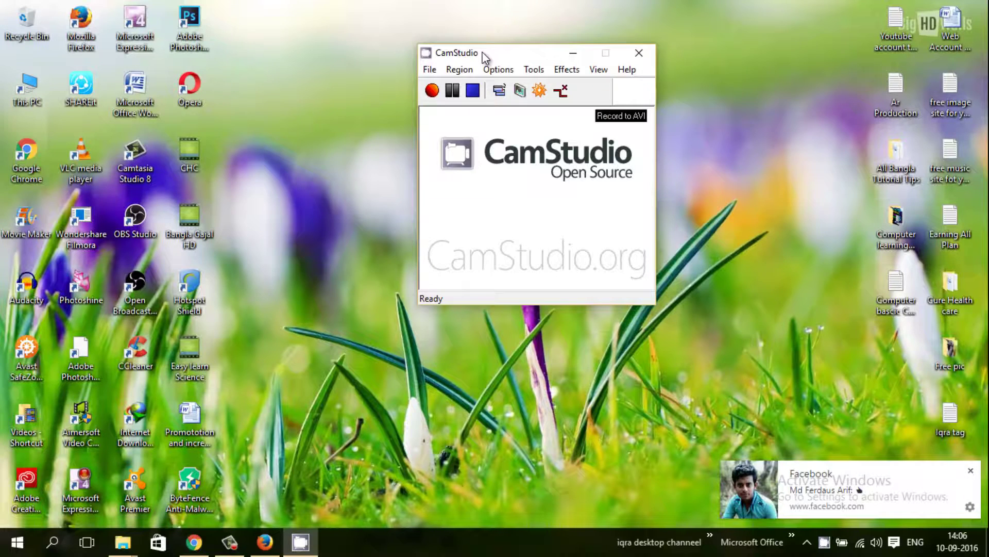
{"action": "left_click", "coordinate": [970, 471]}
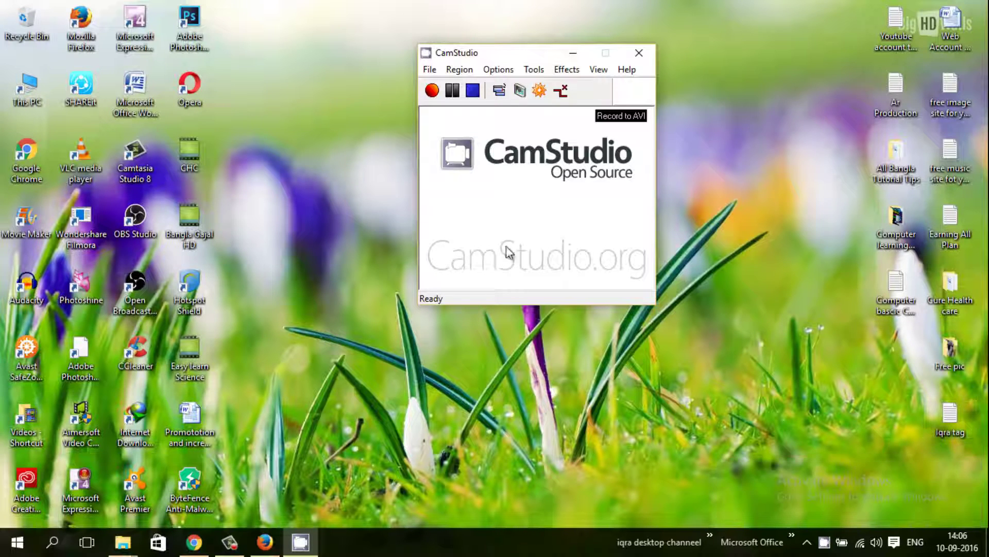
Examine the File recording commands and the available capture region choices
{"action": "left_click", "coordinate": [431, 73]}
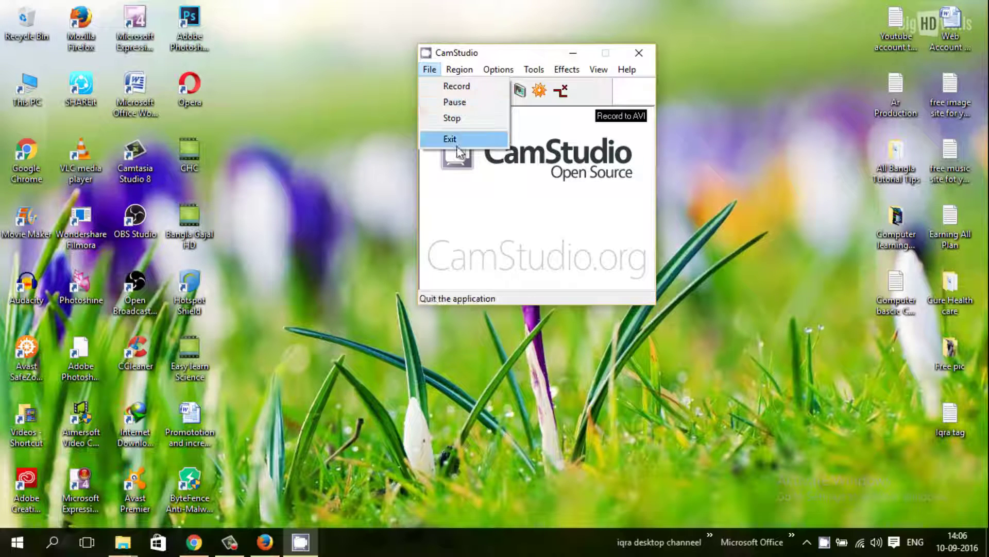
{"action": "left_click", "coordinate": [481, 55]}
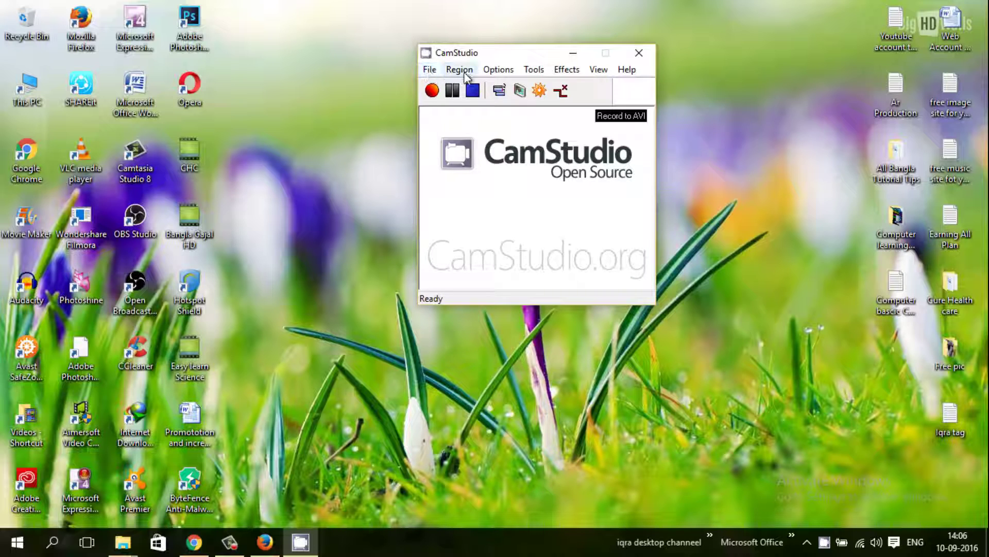
{"action": "left_click", "coordinate": [463, 72]}
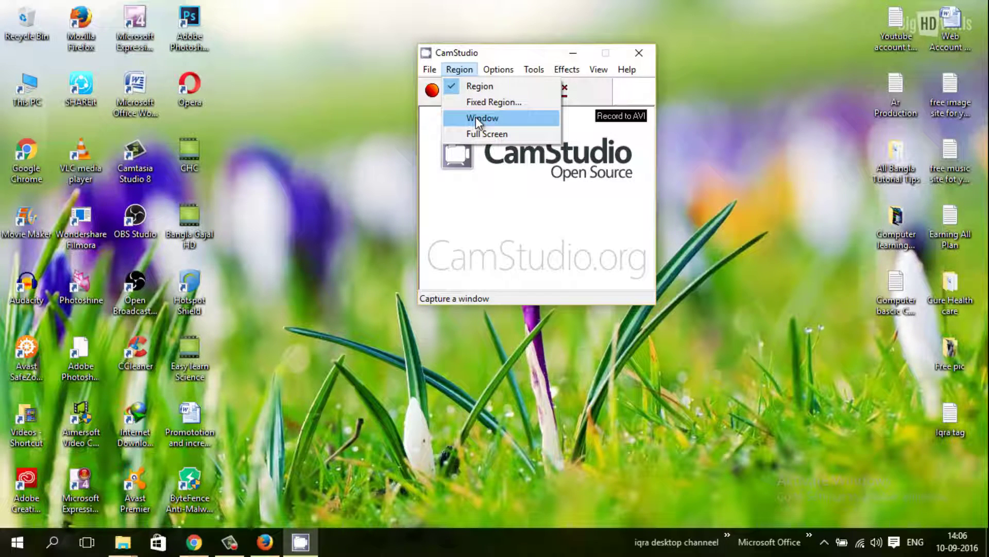
Bring up and minimize the Programs folder window, and set the recording region to Full Screen
{"action": "left_click", "coordinate": [124, 547]}
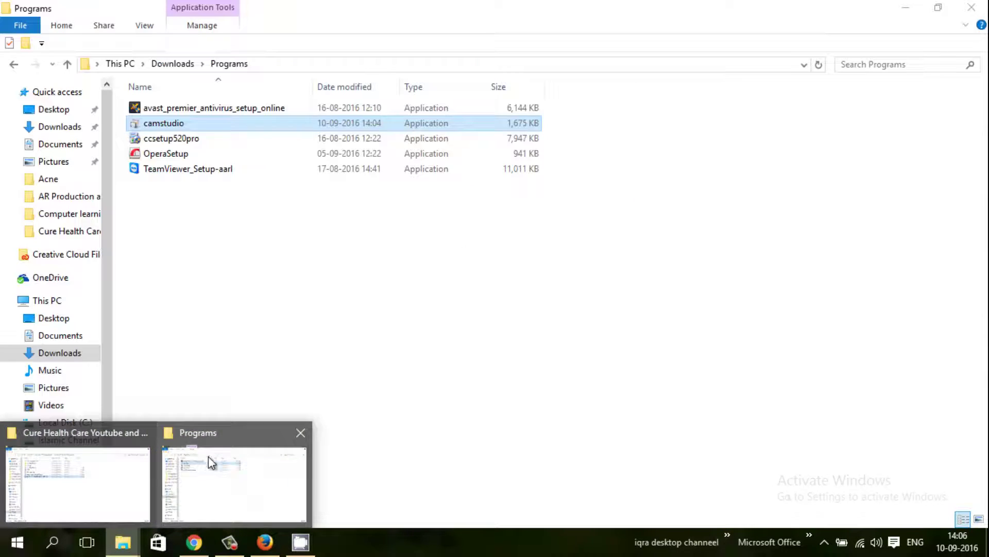
{"action": "left_click", "coordinate": [208, 462]}
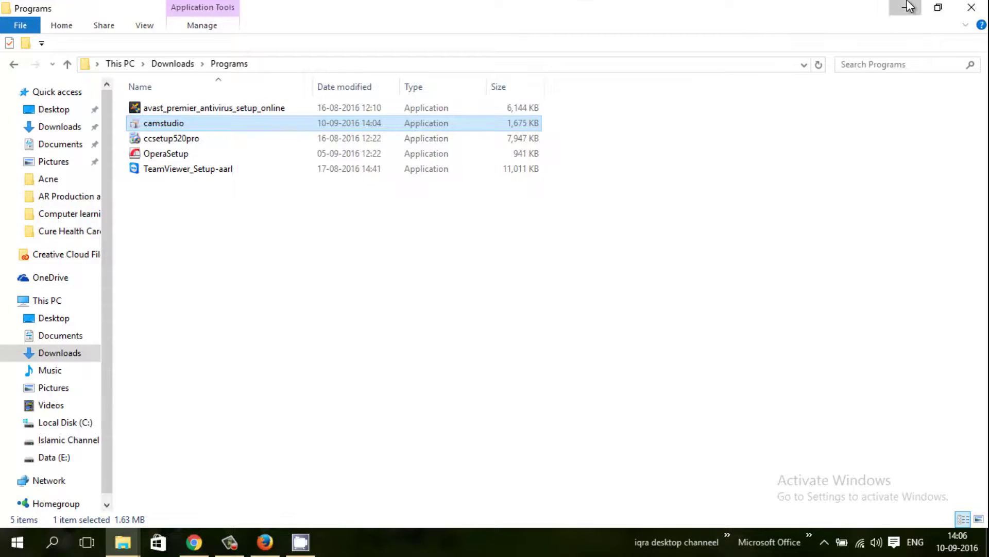
{"action": "left_click", "coordinate": [905, 7]}
{"action": "left_click", "coordinate": [454, 71]}
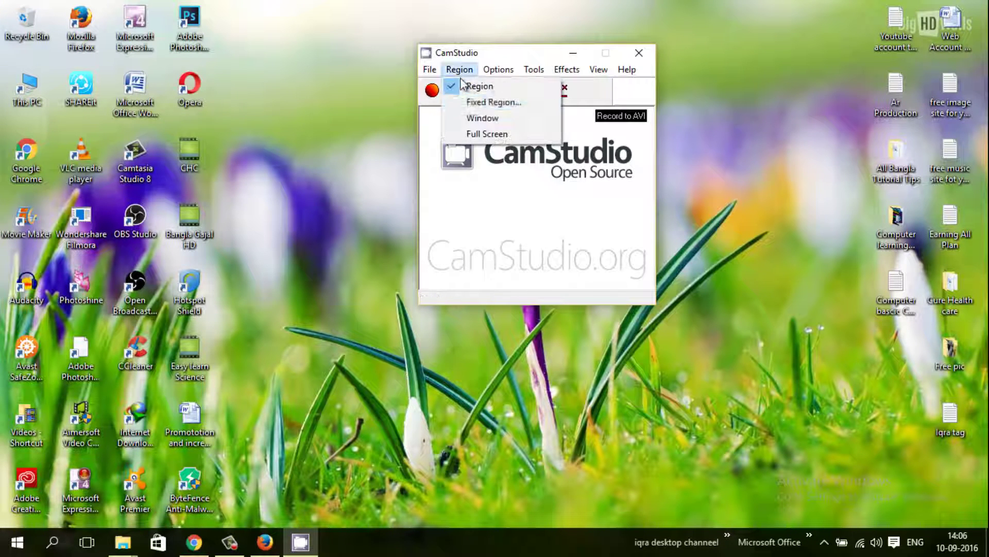
{"action": "left_click", "coordinate": [478, 133]}
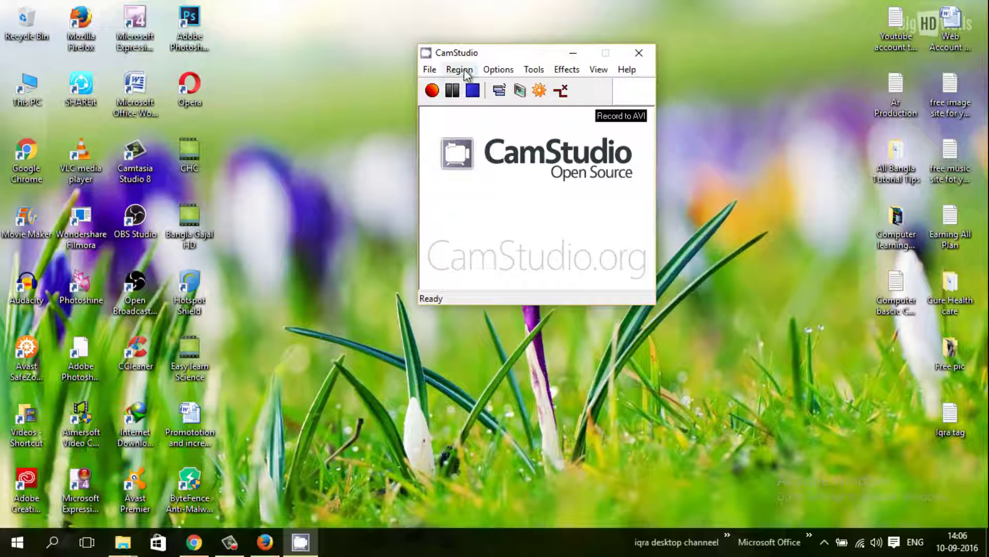
Open Video Options, move its dialog clear of the main window, and review the compressor choices, keeping Cinepak Codec by Radius
{"action": "left_click", "coordinate": [491, 70]}
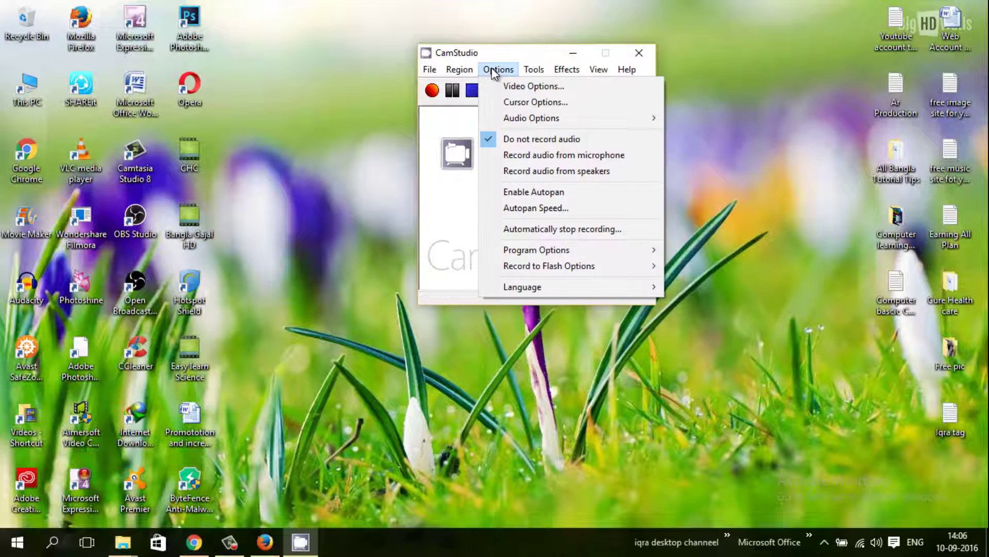
{"action": "left_click", "coordinate": [546, 87]}
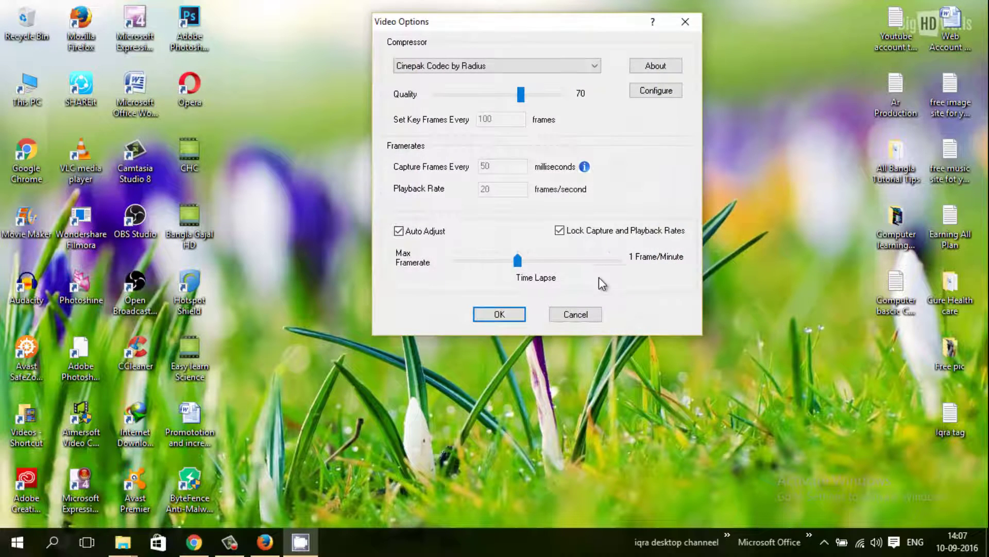
{"action": "left_click_drag", "start_coordinate": [543, 26], "coordinate": [668, 122]}
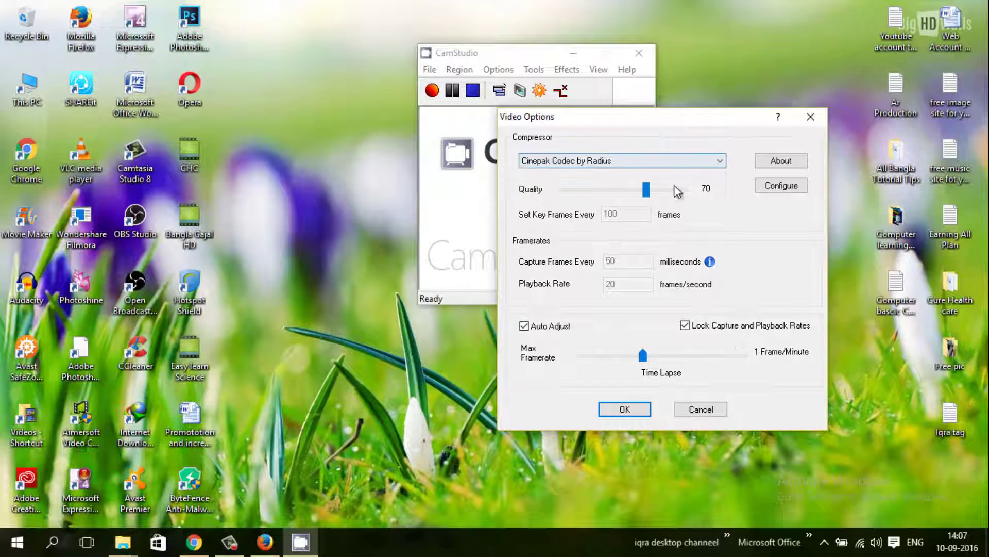
{"action": "left_click", "coordinate": [716, 163]}
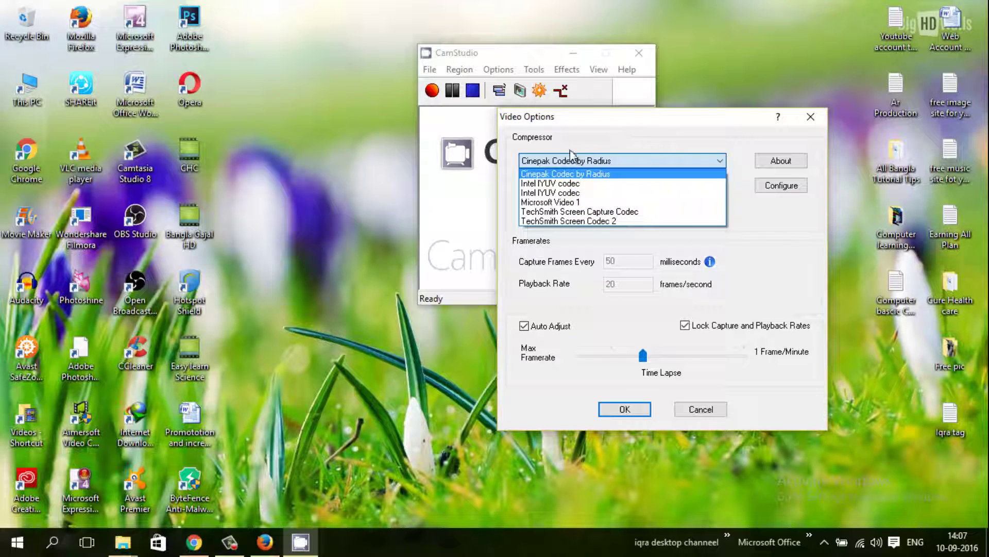
{"action": "left_click", "coordinate": [593, 159]}
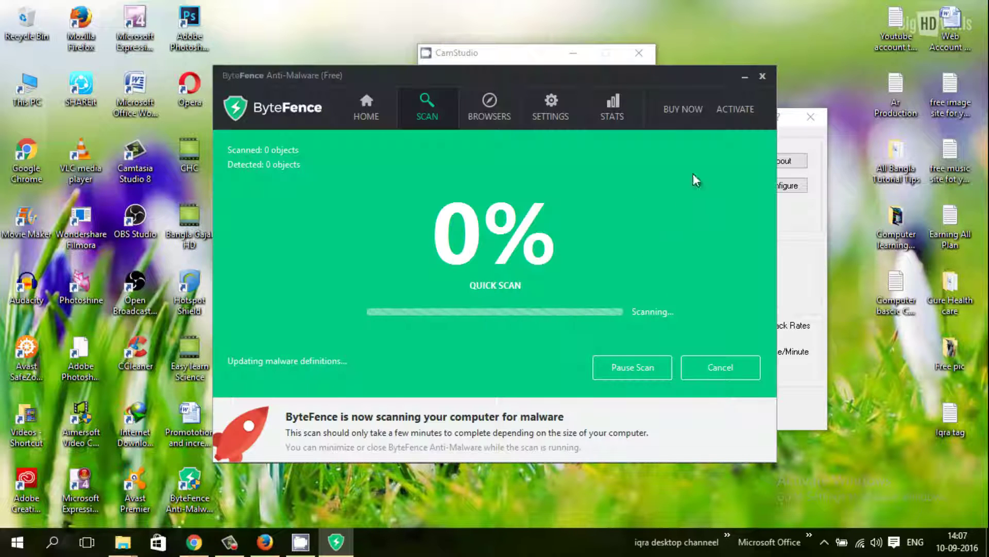
Close the ByteFence scan window, inspect the Cinepak codec's compression configuration and cancel it
{"action": "left_click", "coordinate": [762, 77]}
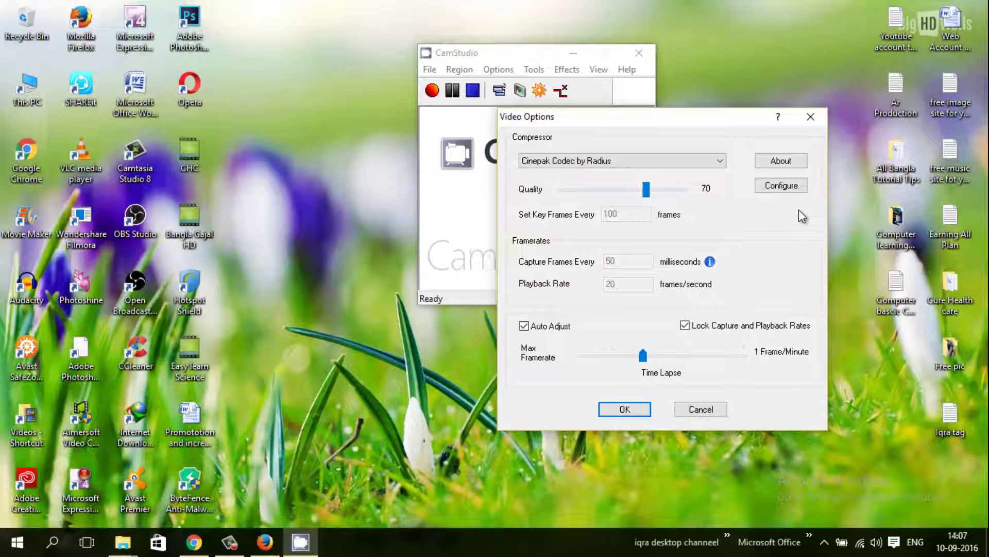
{"action": "left_click", "coordinate": [784, 185]}
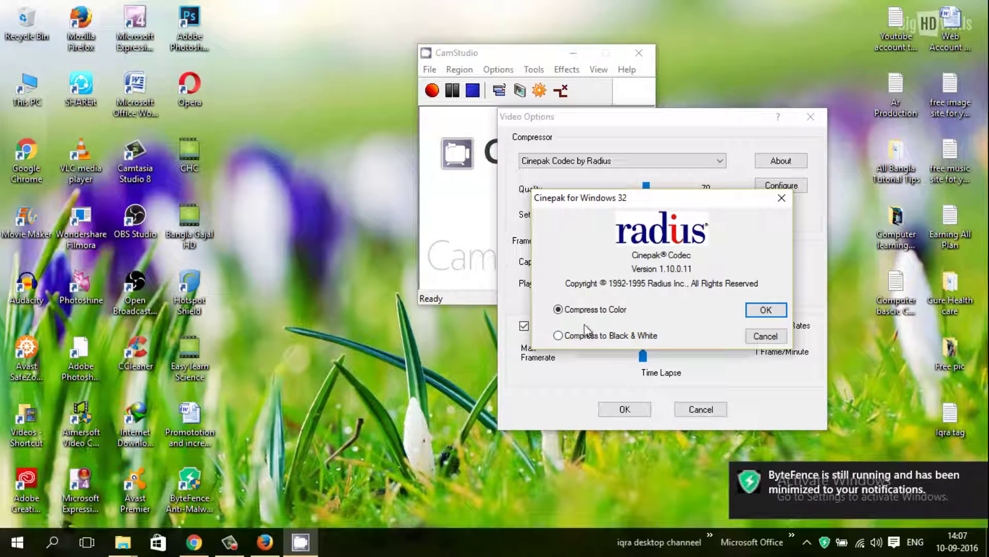
{"action": "left_click", "coordinate": [760, 336]}
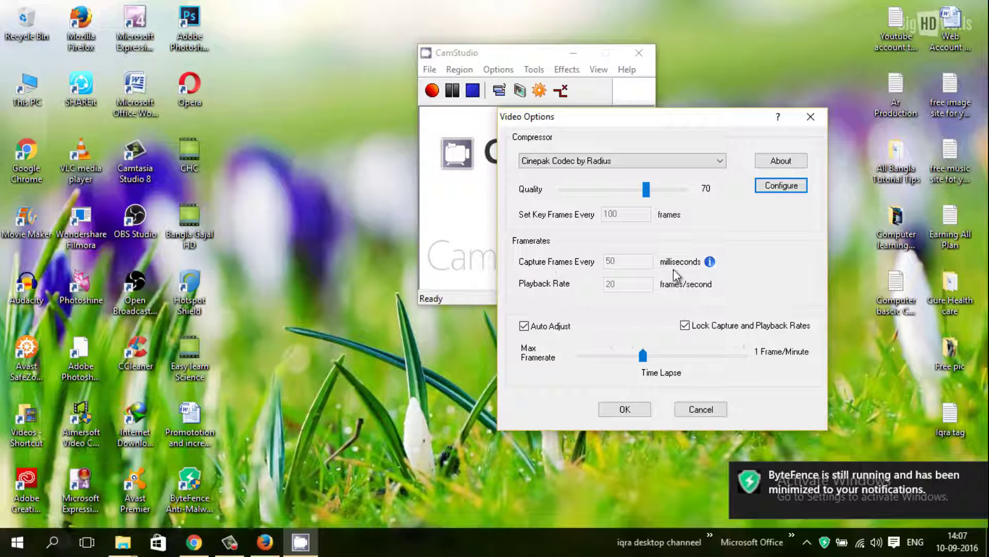
Turn Auto Adjust off and back on in the video options, and accept the dialog
{"action": "left_click", "coordinate": [524, 326]}
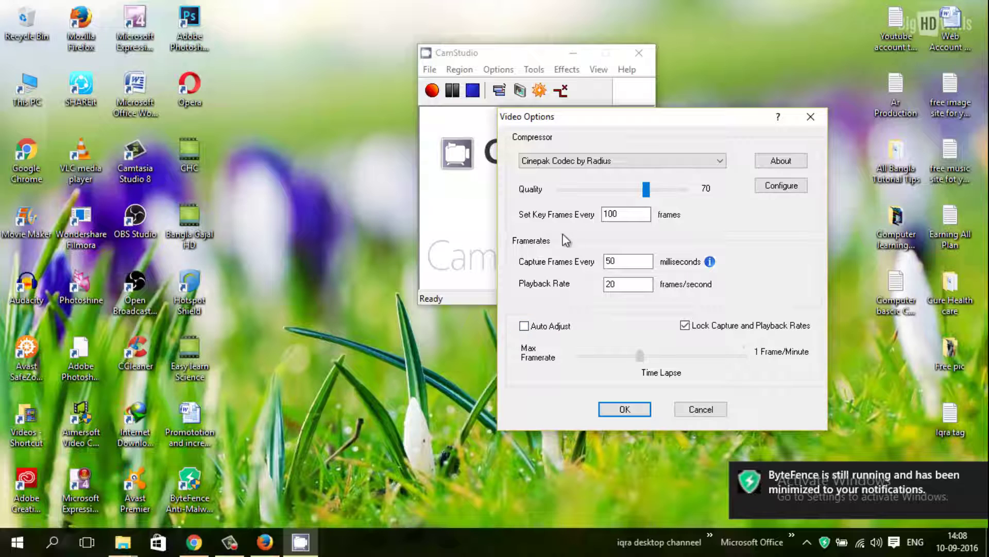
{"action": "left_click", "coordinate": [522, 327]}
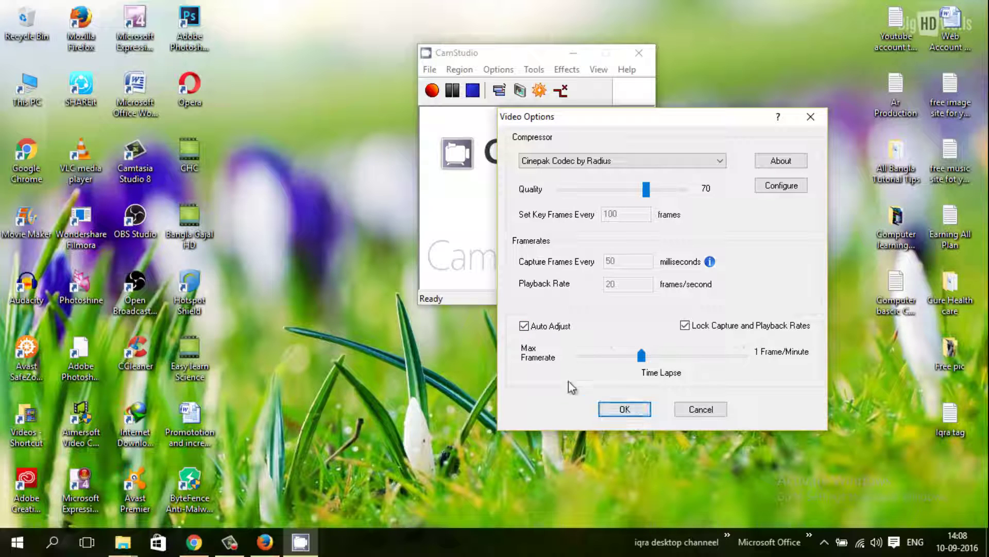
{"action": "left_click", "coordinate": [625, 409]}
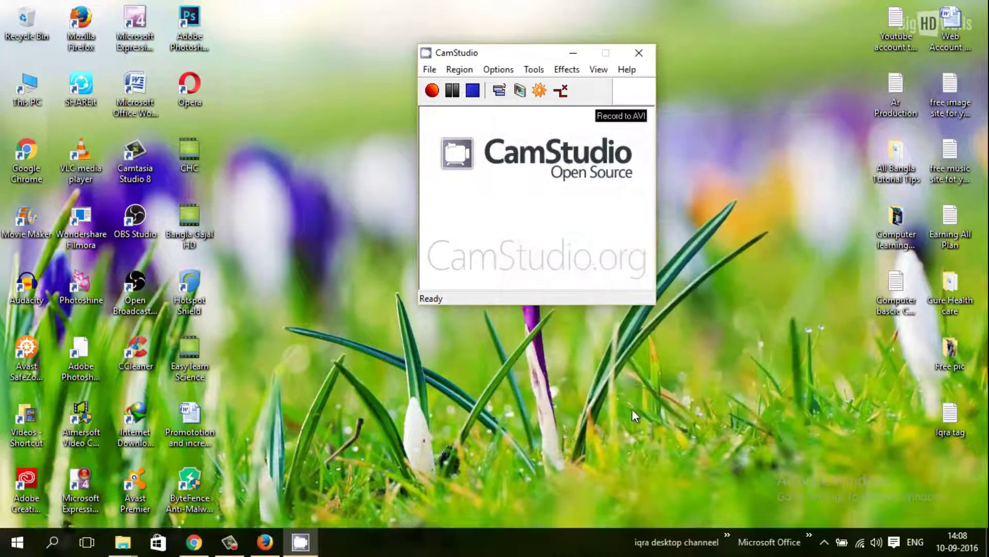
In Cursor Options, try the hidden and custom cursors, return to the actual cursor, and enable Highlight Cursor
{"action": "left_click", "coordinate": [501, 70]}
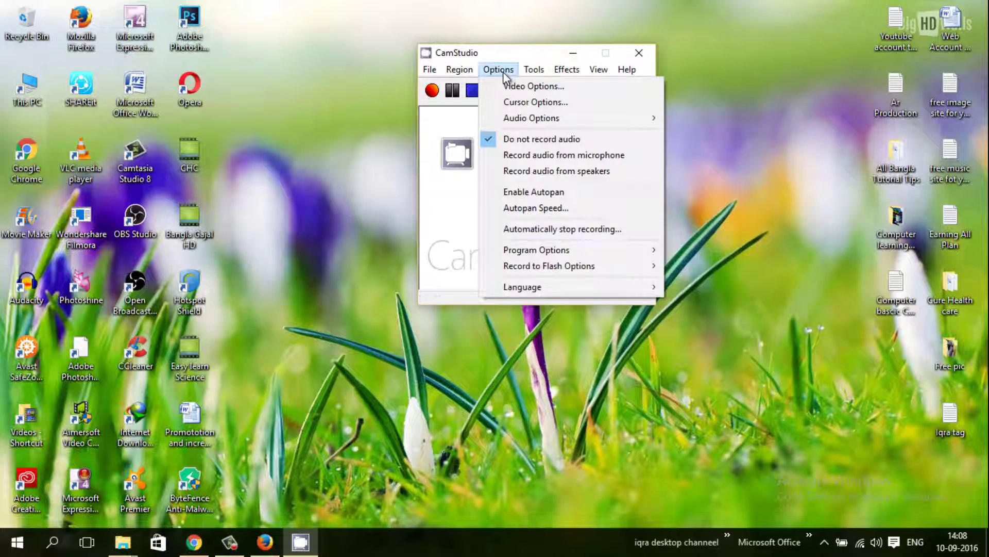
{"action": "left_click", "coordinate": [570, 101]}
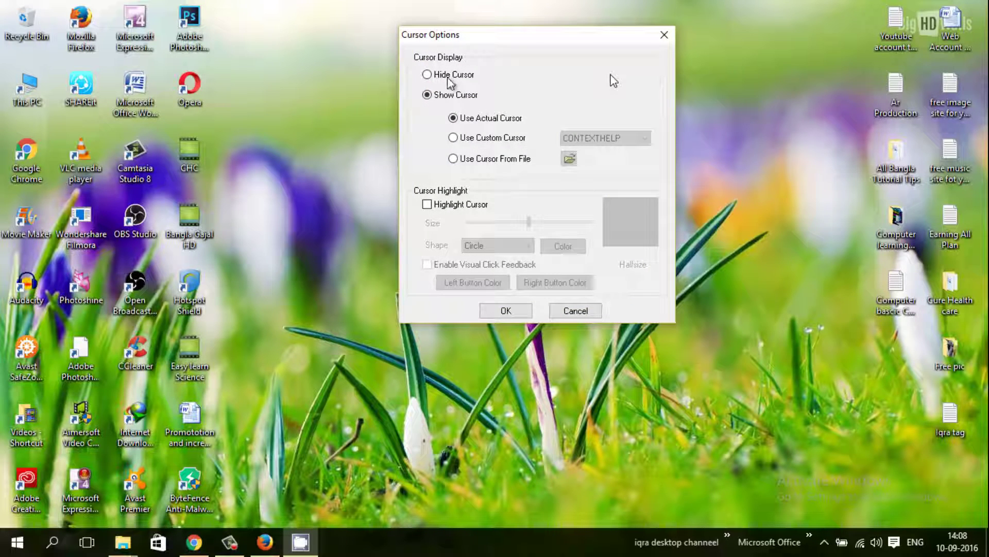
{"action": "left_click", "coordinate": [427, 75]}
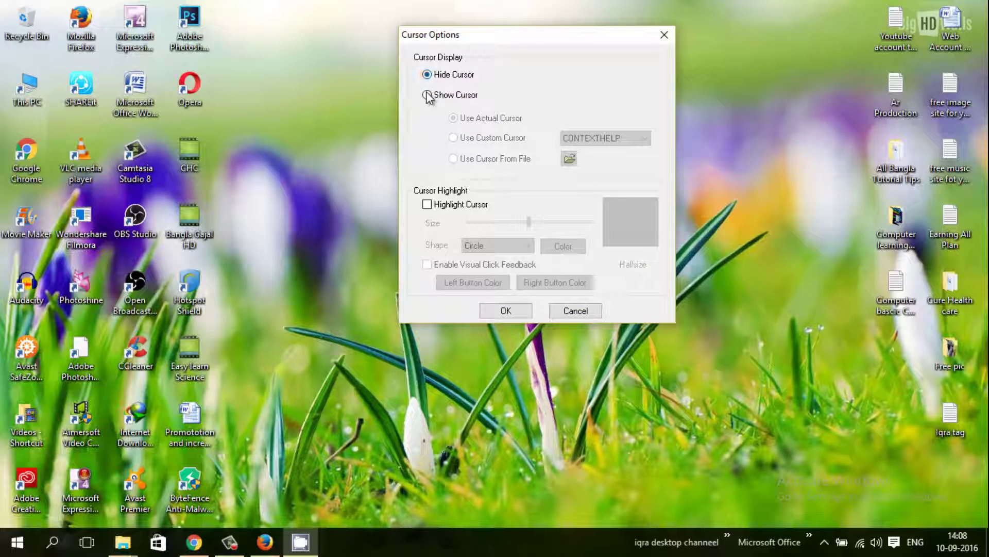
{"action": "left_click", "coordinate": [427, 94]}
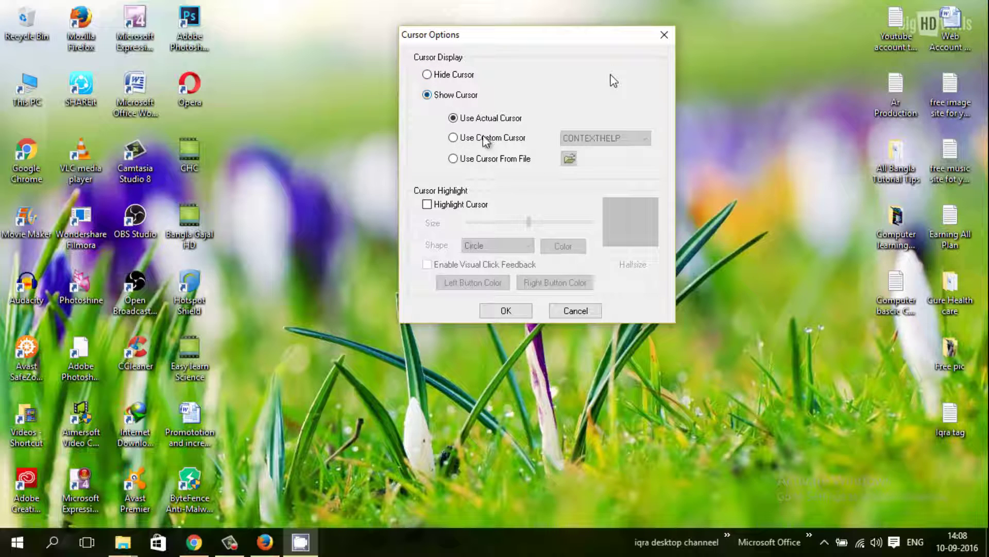
{"action": "left_click", "coordinate": [458, 140]}
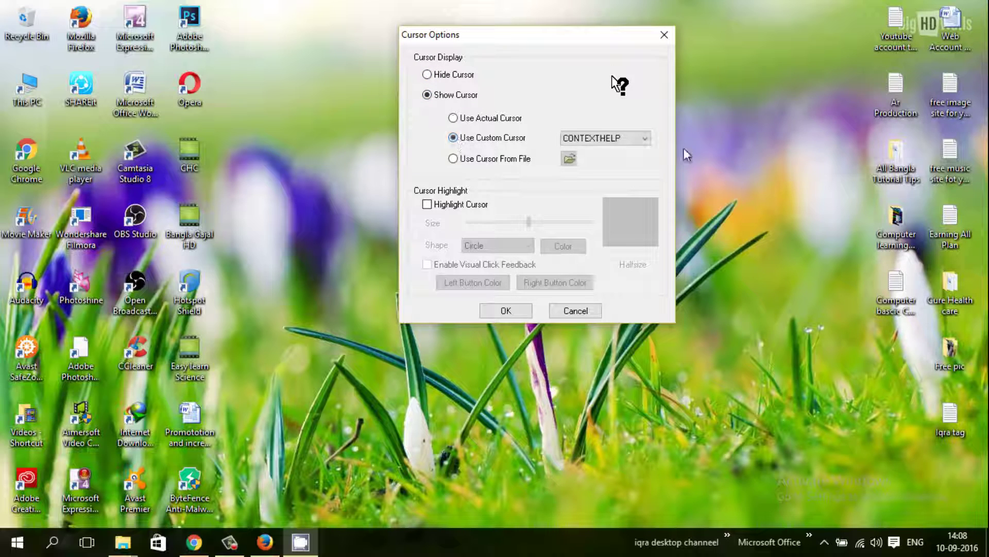
{"action": "left_click", "coordinate": [453, 118]}
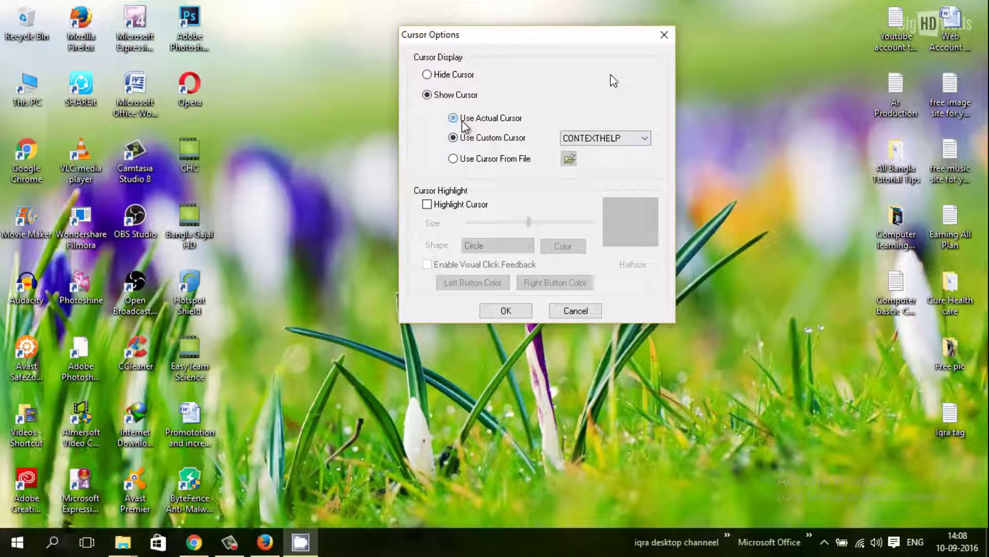
{"action": "left_click", "coordinate": [427, 205]}
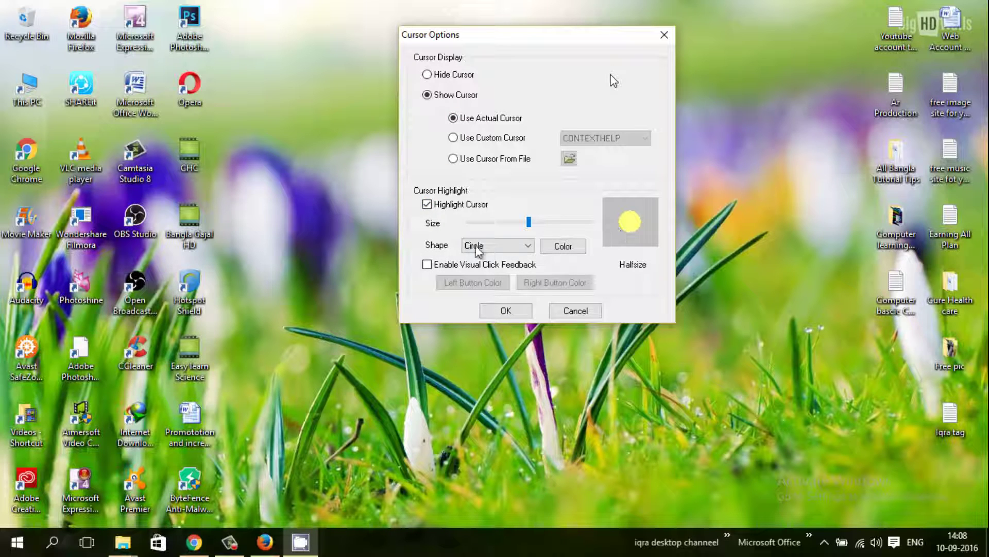
{"action": "left_click", "coordinate": [508, 312]}
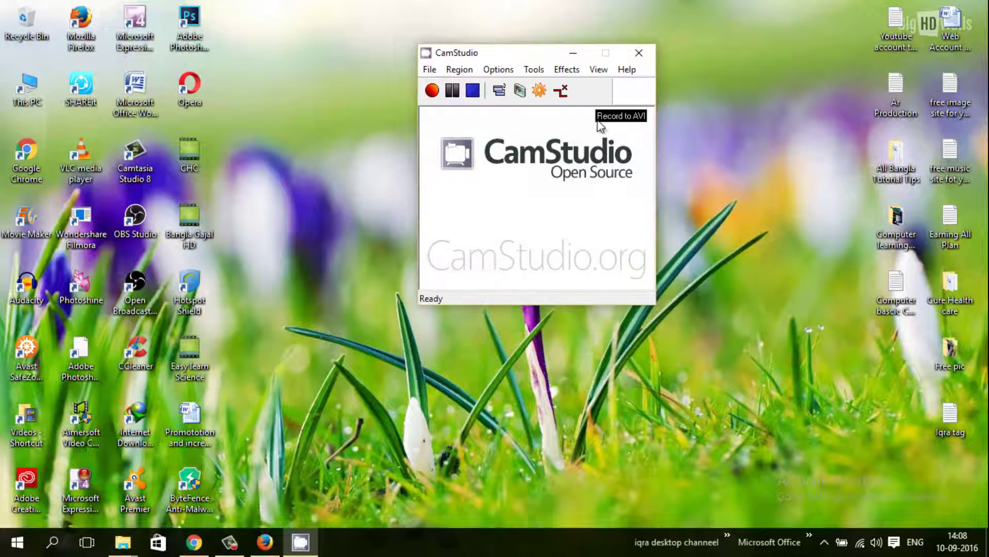
Review the recording options, examine the Shapes and Layout pages of Screen Annotations, and close that tool
{"action": "left_click", "coordinate": [503, 70]}
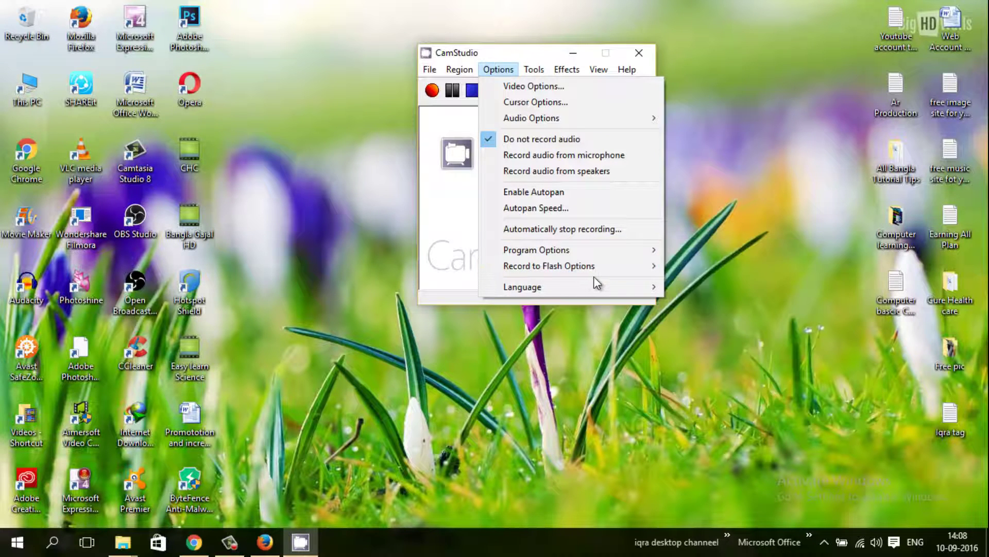
{"action": "left_click", "coordinate": [546, 73]}
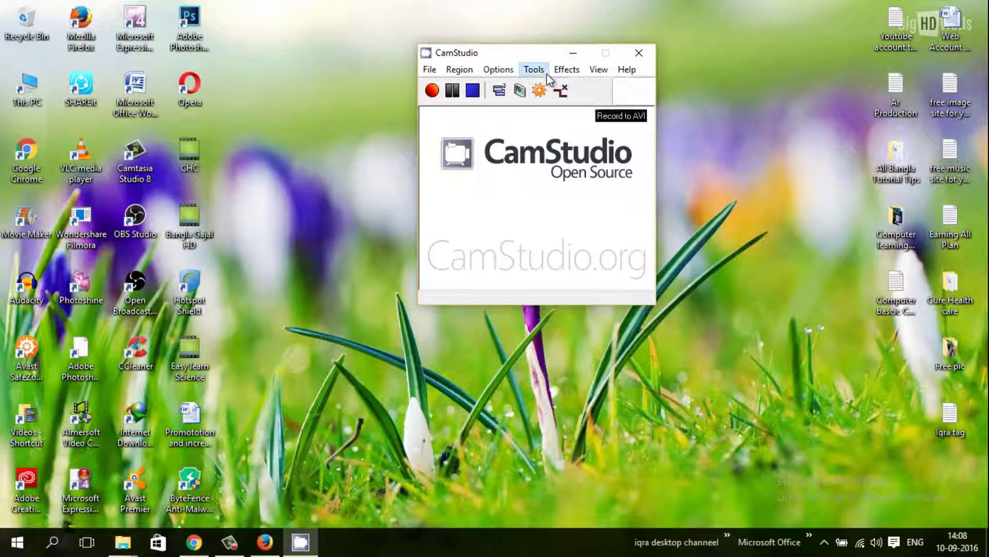
{"action": "left_click", "coordinate": [536, 71]}
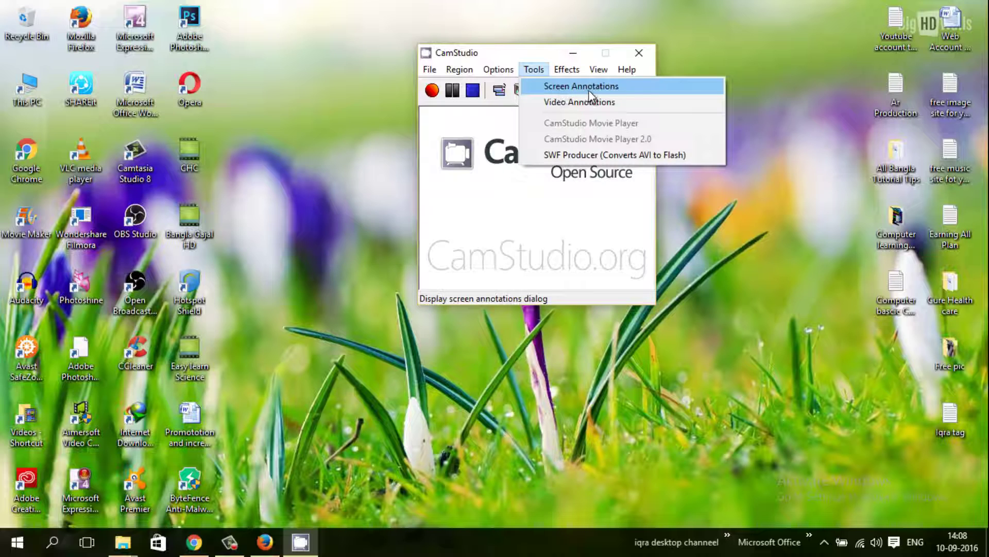
{"action": "left_click", "coordinate": [614, 91]}
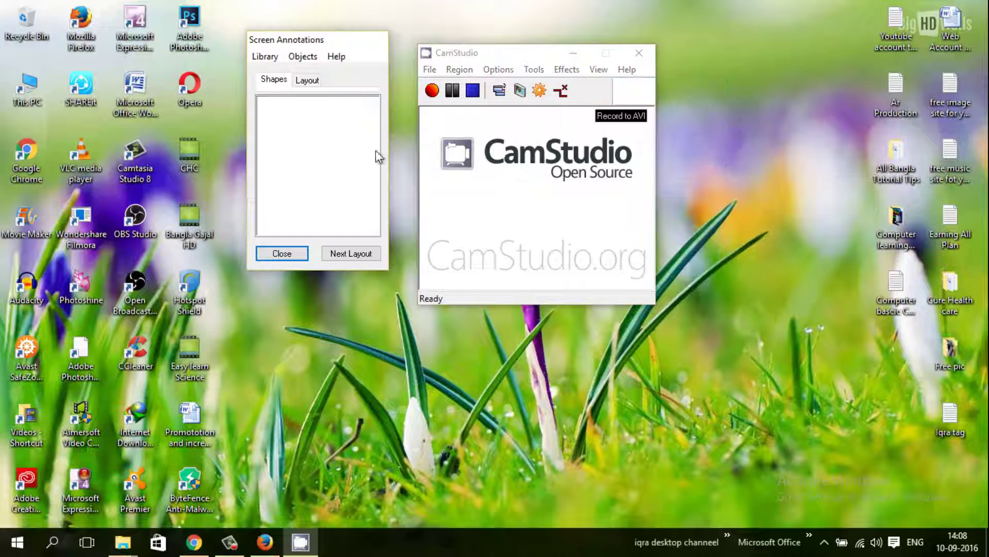
{"action": "left_click", "coordinate": [302, 82]}
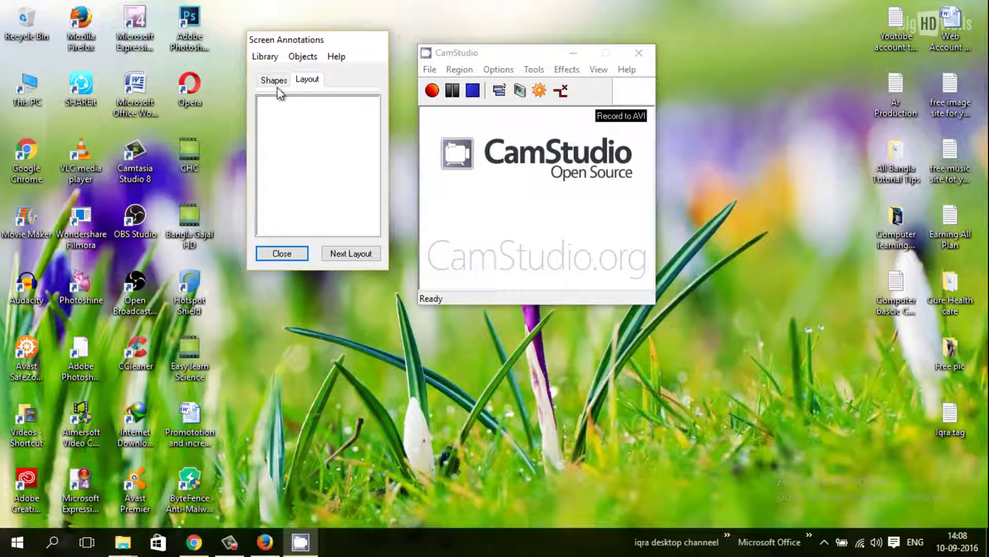
{"action": "left_click", "coordinate": [282, 255]}
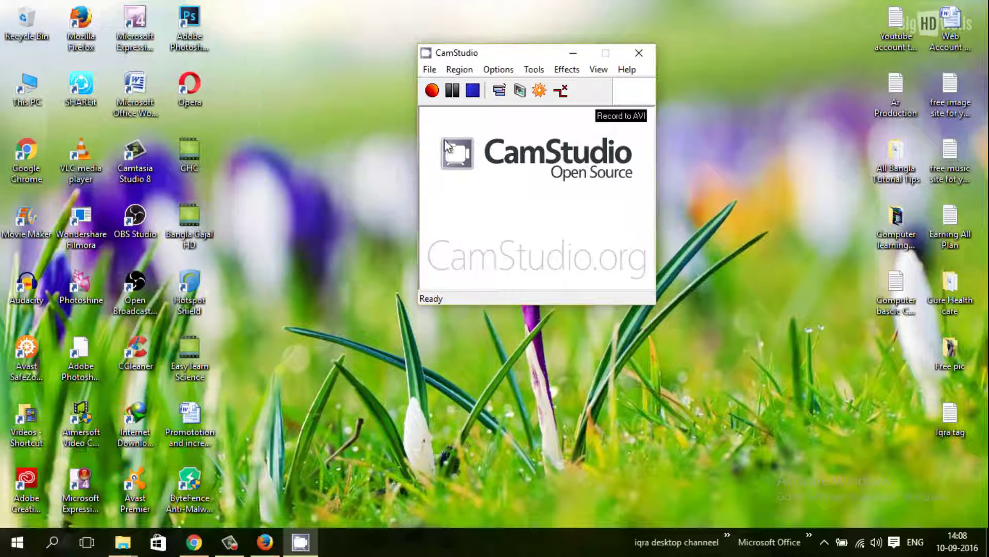
Examine the time stamp, caption and watermark settings in Effects options, and cancel without changes
{"action": "left_click", "coordinate": [532, 66]}
{"action": "mouse_move", "coordinate": [567, 68]}
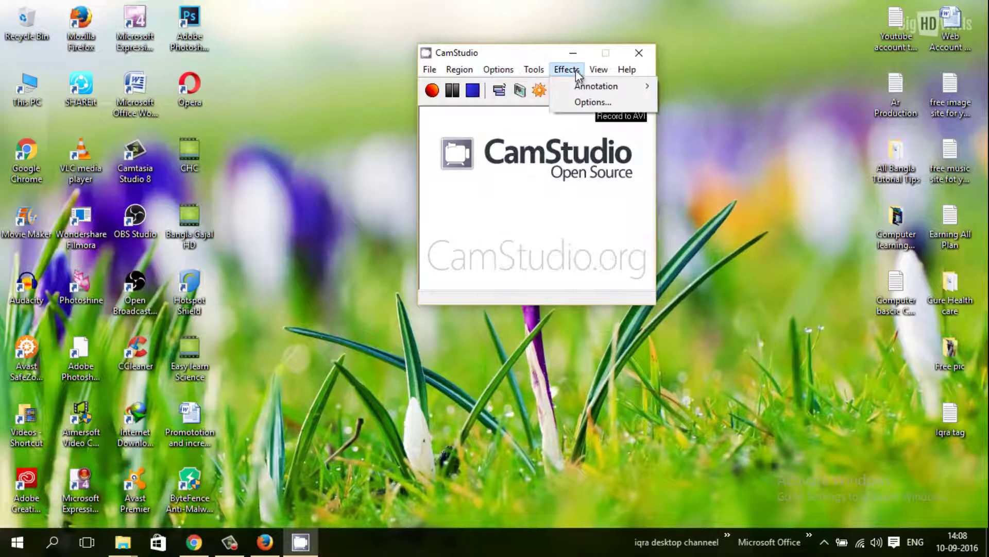
{"action": "left_click", "coordinate": [573, 99]}
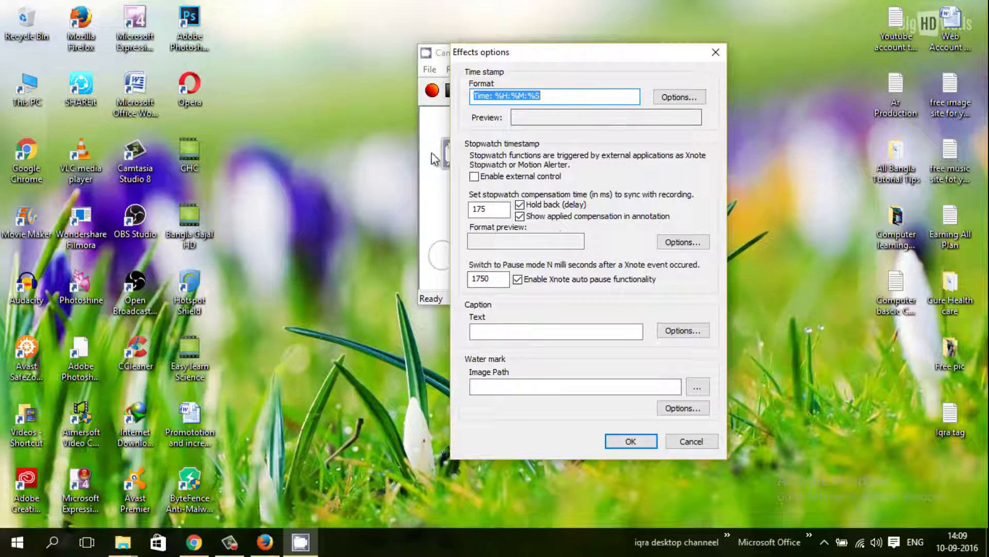
{"action": "left_click", "coordinate": [515, 330]}
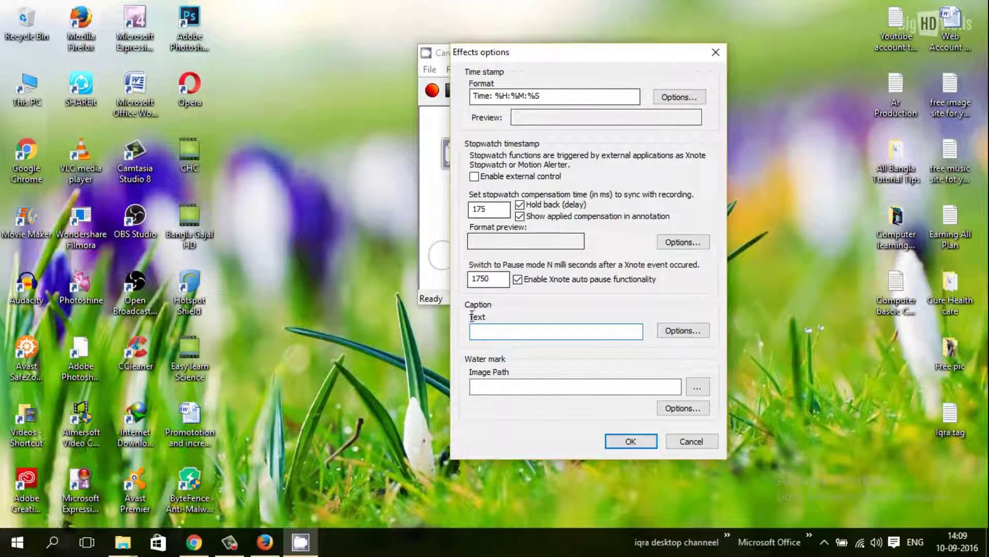
{"action": "left_click", "coordinate": [545, 387]}
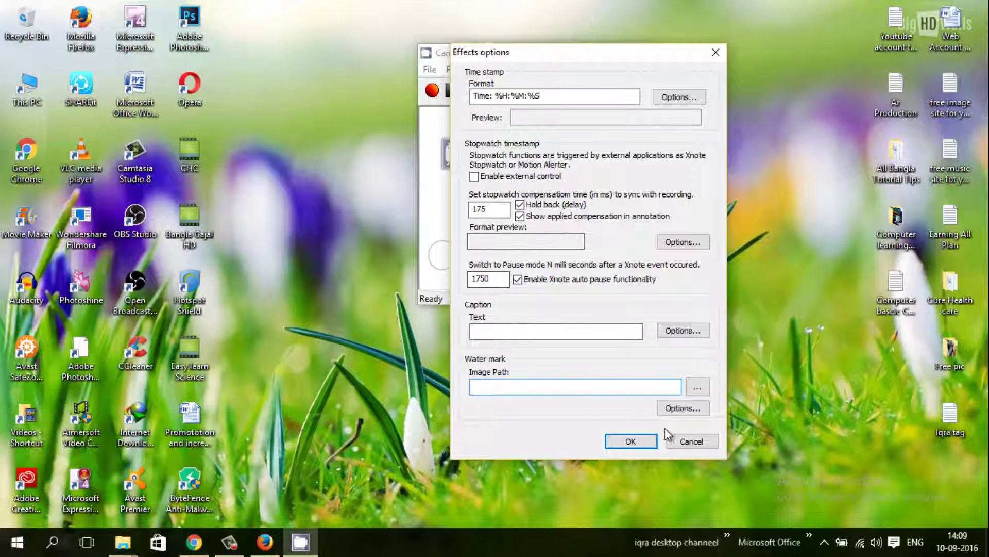
{"action": "left_click", "coordinate": [690, 441]}
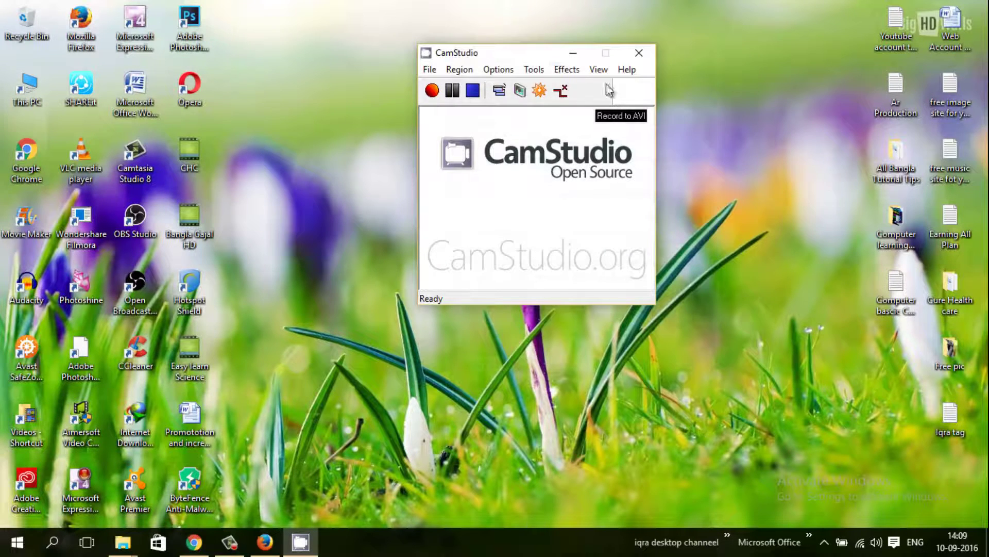
Look over the Effects and View commands, and move the CamStudio window slightly down and to the left
{"action": "left_click", "coordinate": [568, 71]}
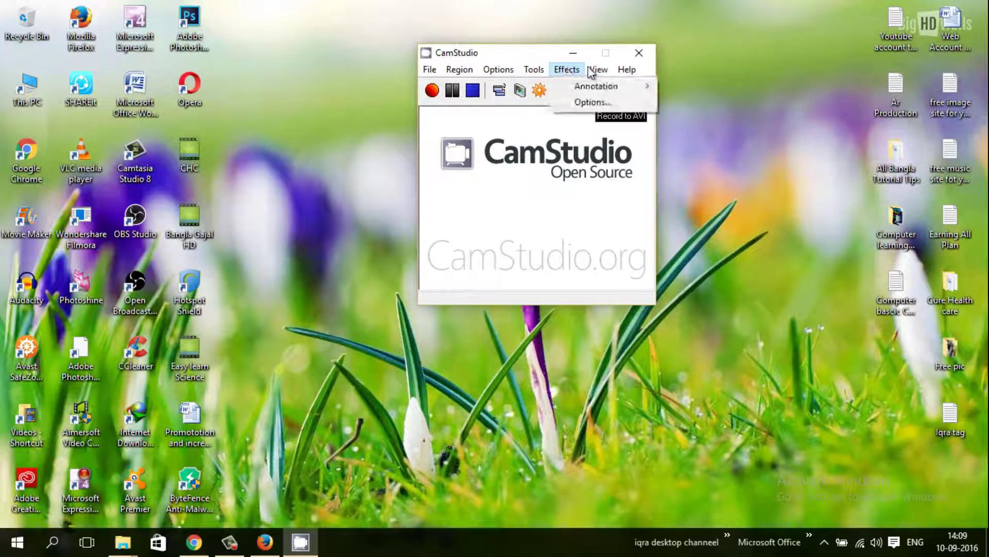
{"action": "mouse_move", "coordinate": [588, 66]}
{"action": "left_click", "coordinate": [536, 51]}
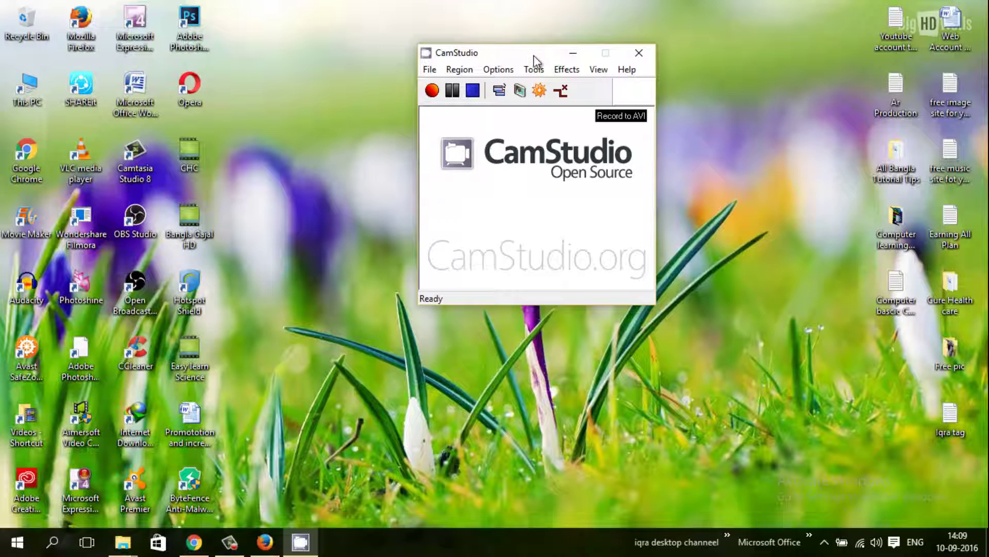
{"action": "left_click_drag", "start_coordinate": [534, 56], "coordinate": [500, 78]}
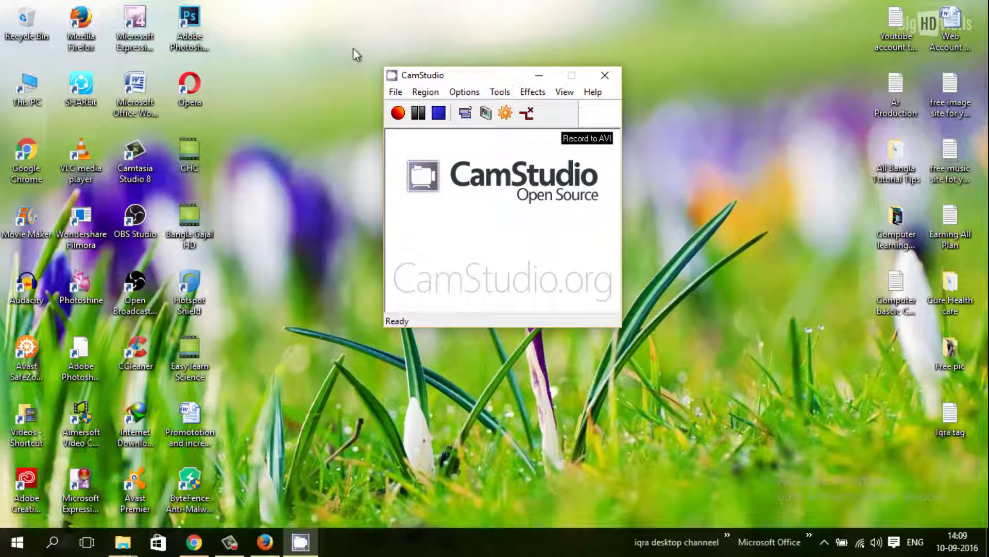